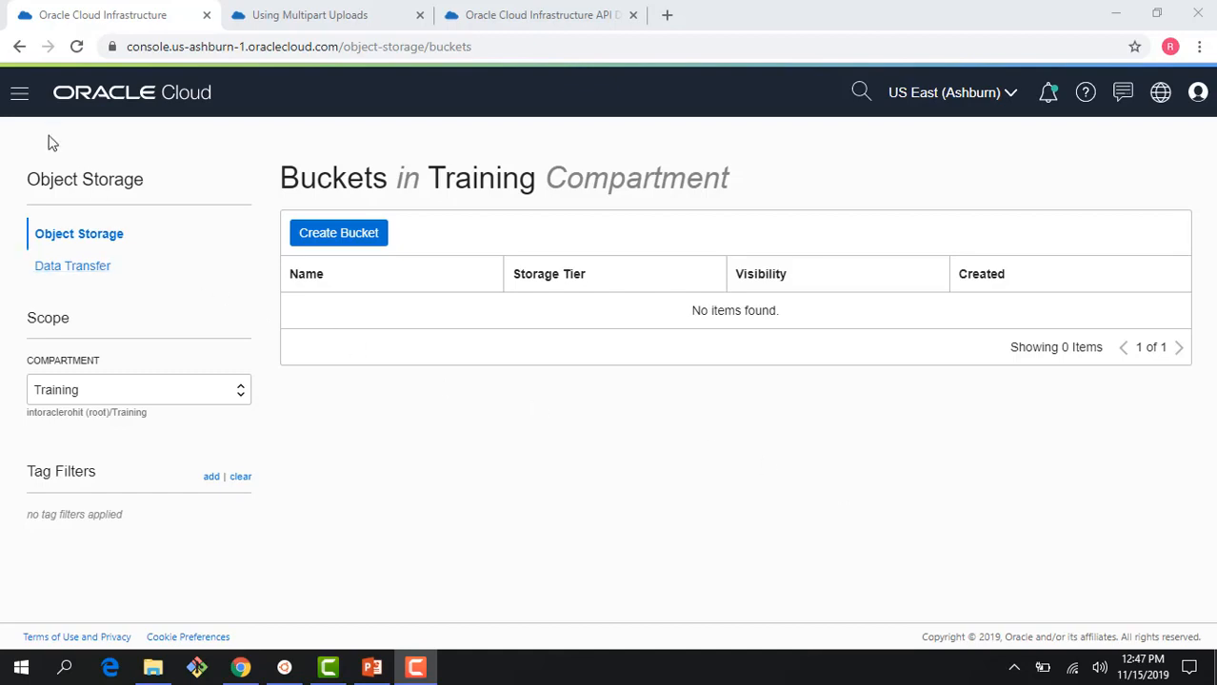
- Go to the Object Storage buckets page and look through the available compartments, keeping Training selected
click(27, 105)
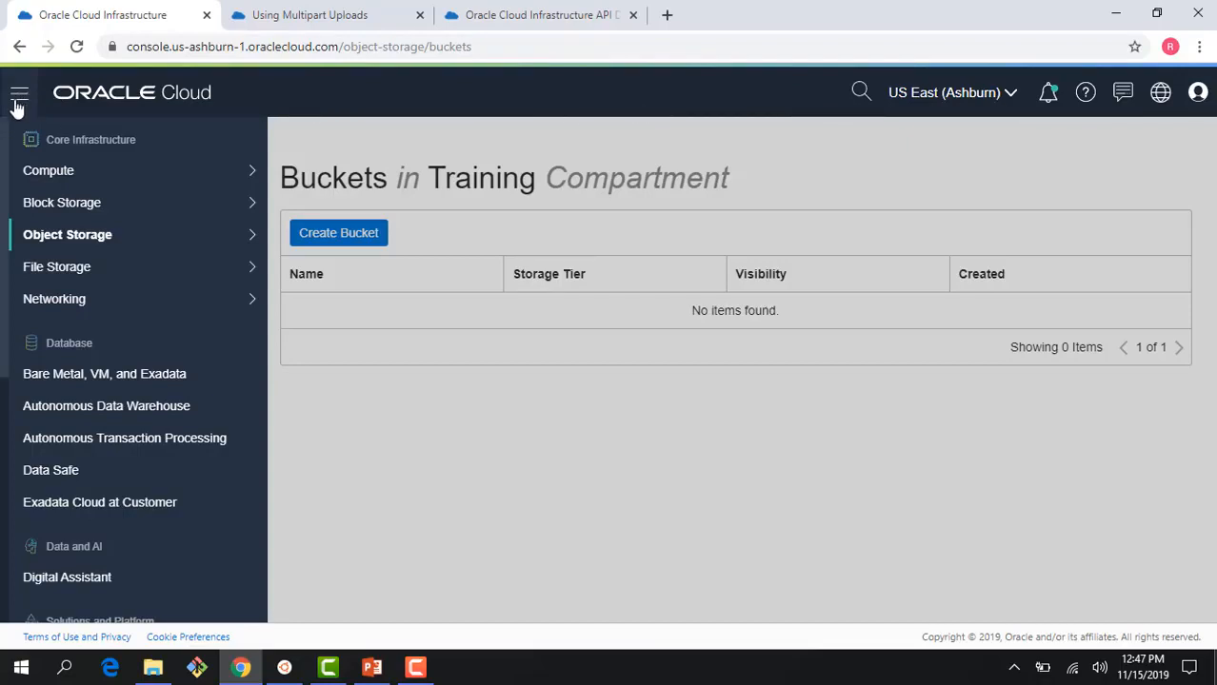
mouse_move(53, 164)
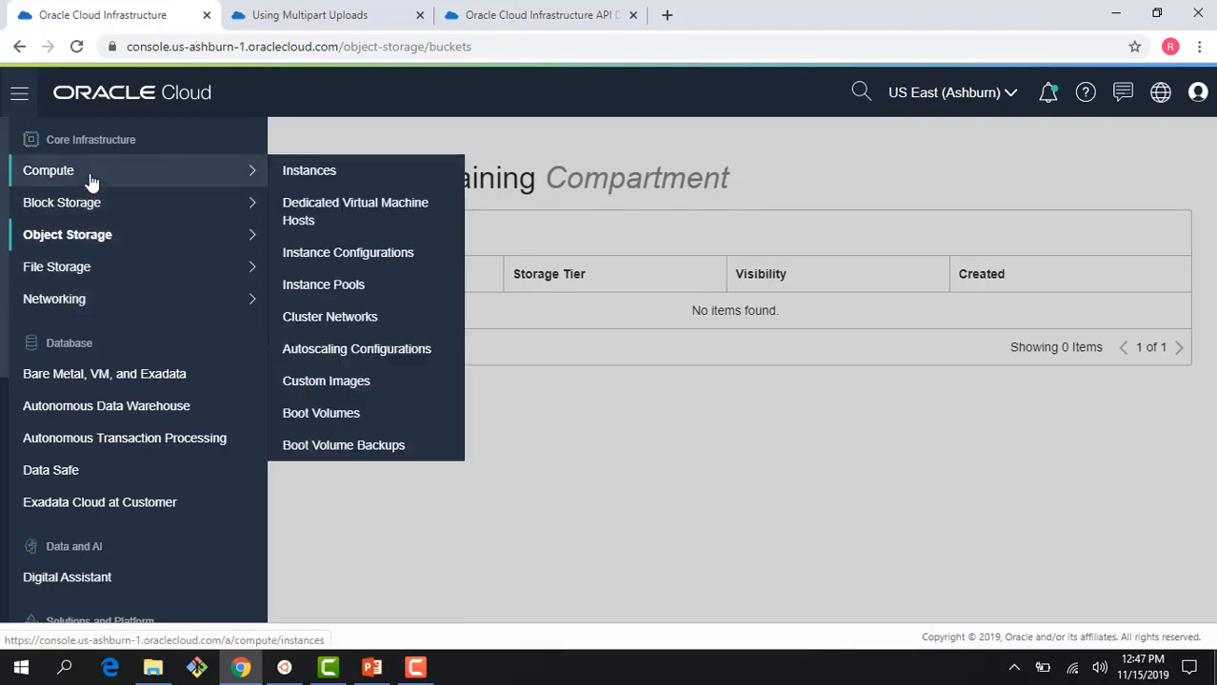
mouse_move(92, 254)
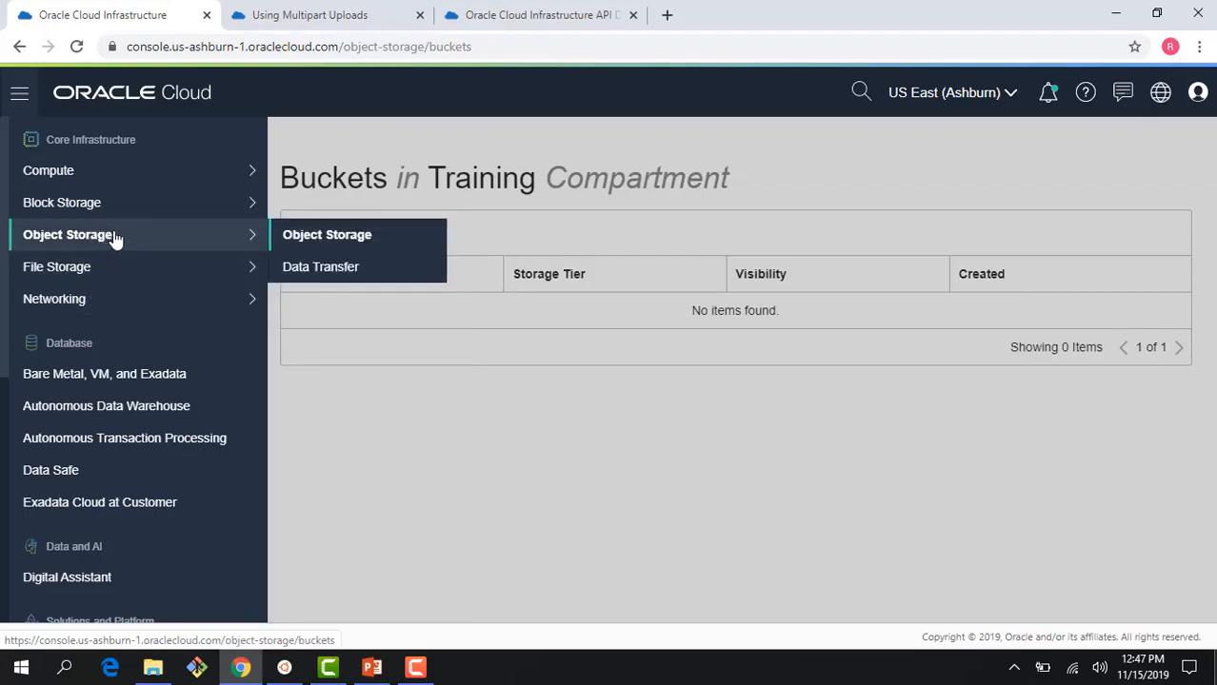
click(315, 237)
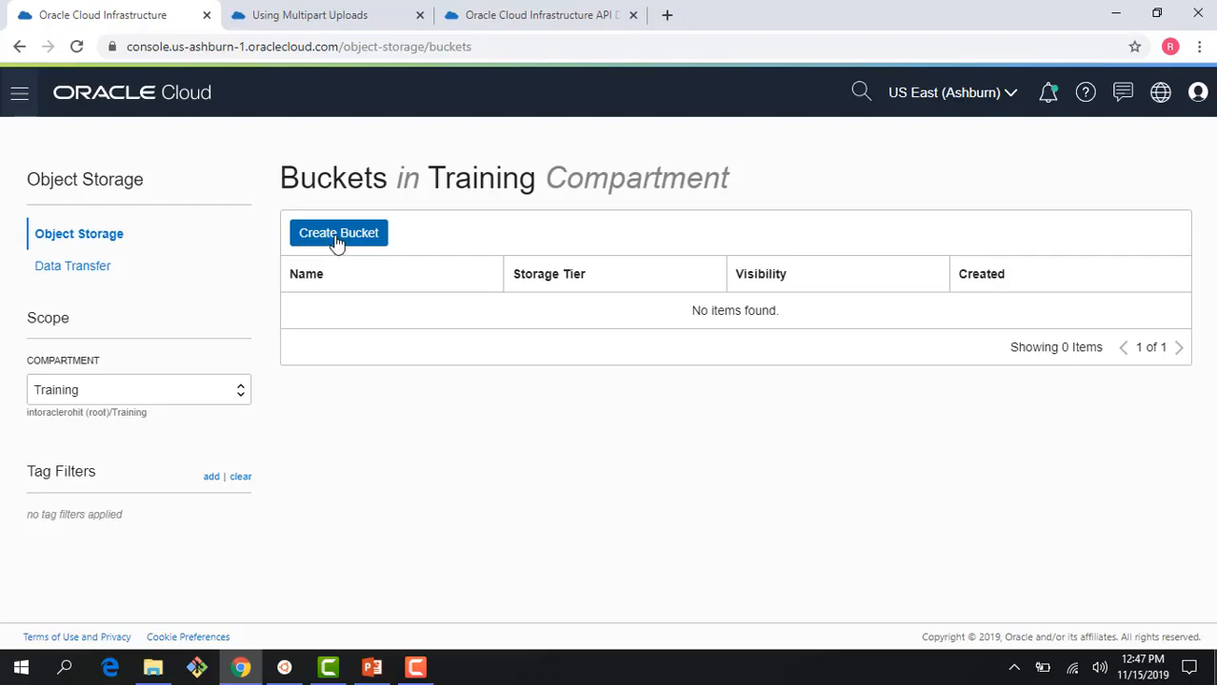
click(241, 400)
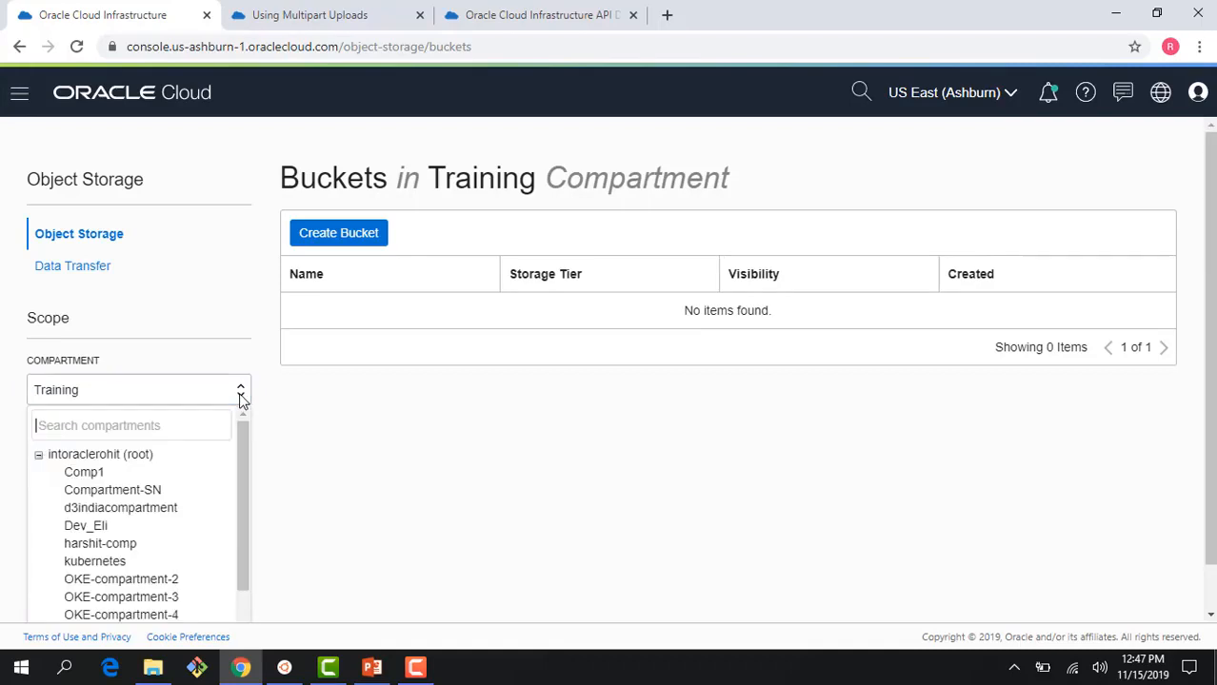
click(266, 479)
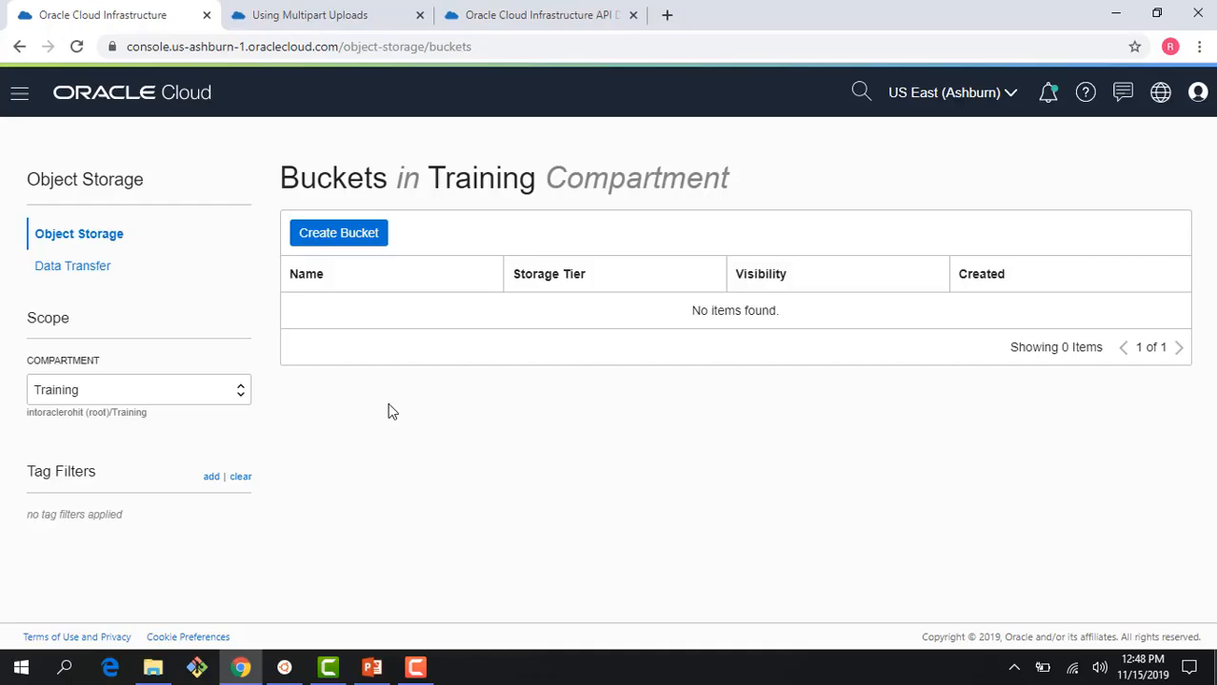
- Start a new bucket in the Training compartment and name it testbucket
click(335, 234)
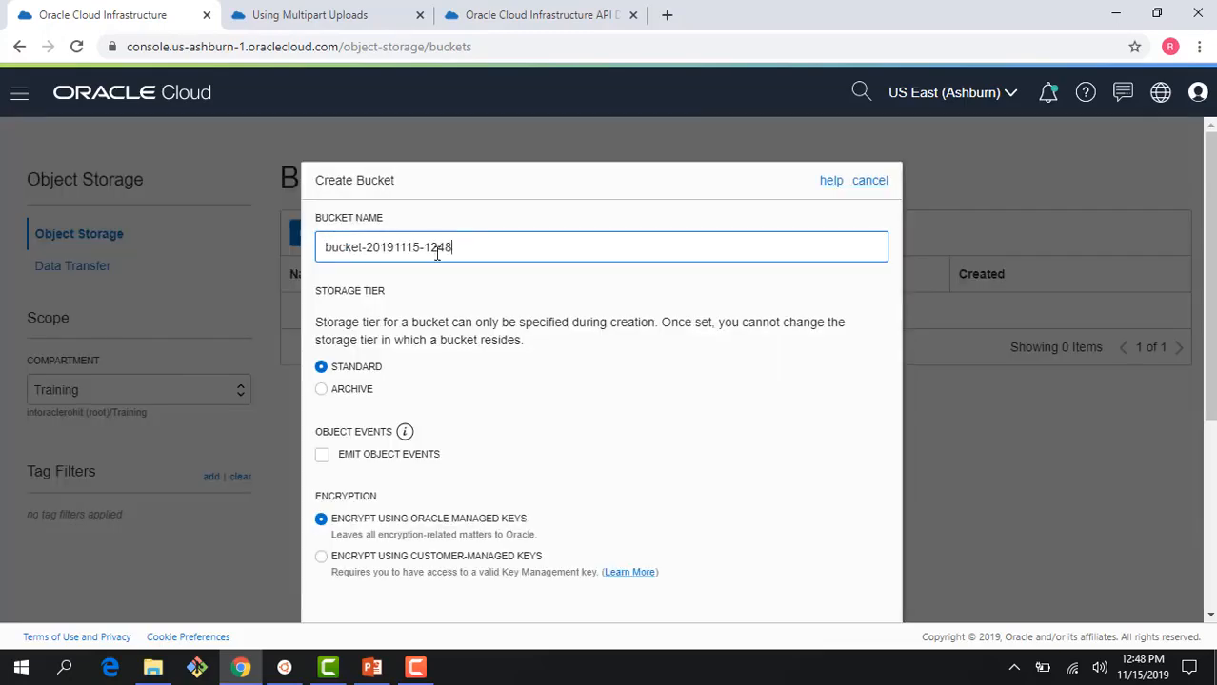
drag(459, 247, 321, 259)
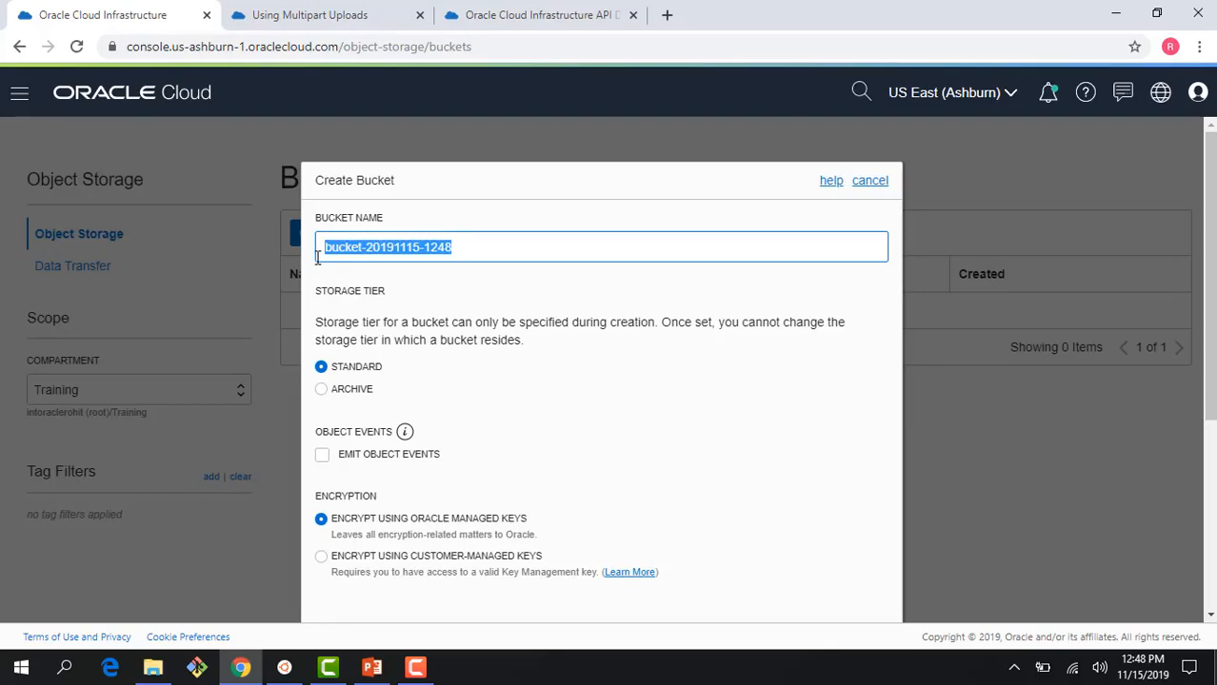
text(bukc)
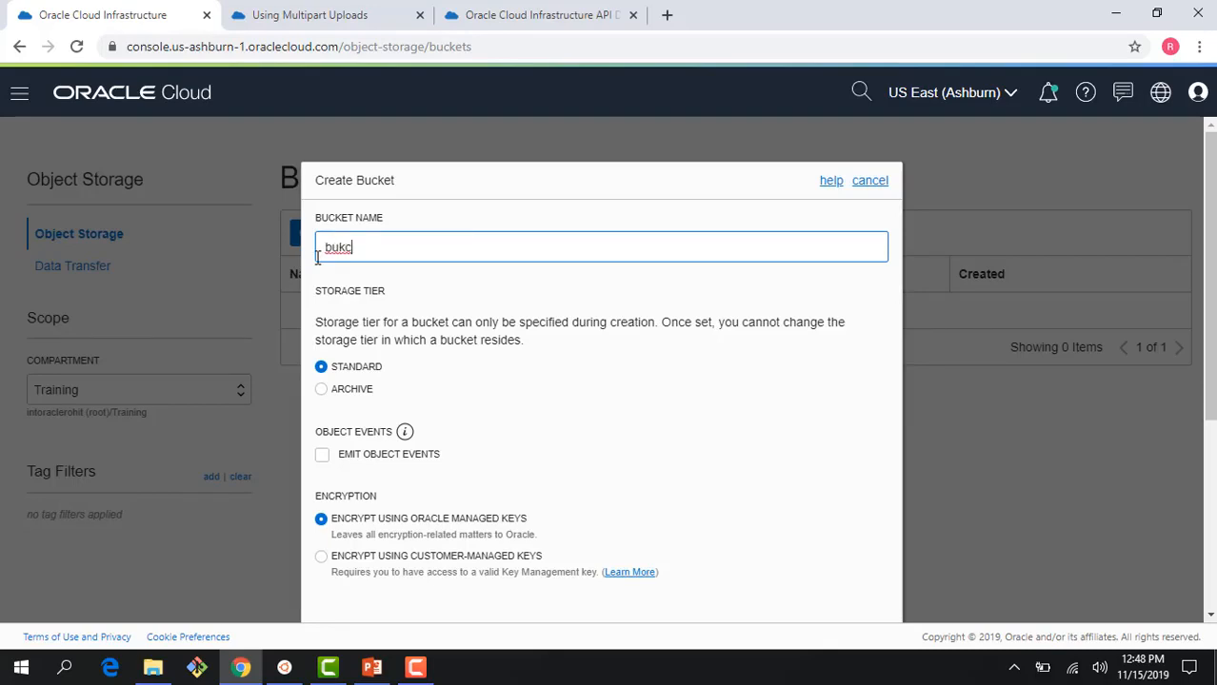
key(BackSpace)
key(BackSpace)
key(BackSpace)
key(BackSpace)
text(tect)
key(BackSpace)
key(BackSpace)
key(BackSpace)
key(BackSpace)
text(test-bucket)
scroll(458, 376, down, 2)
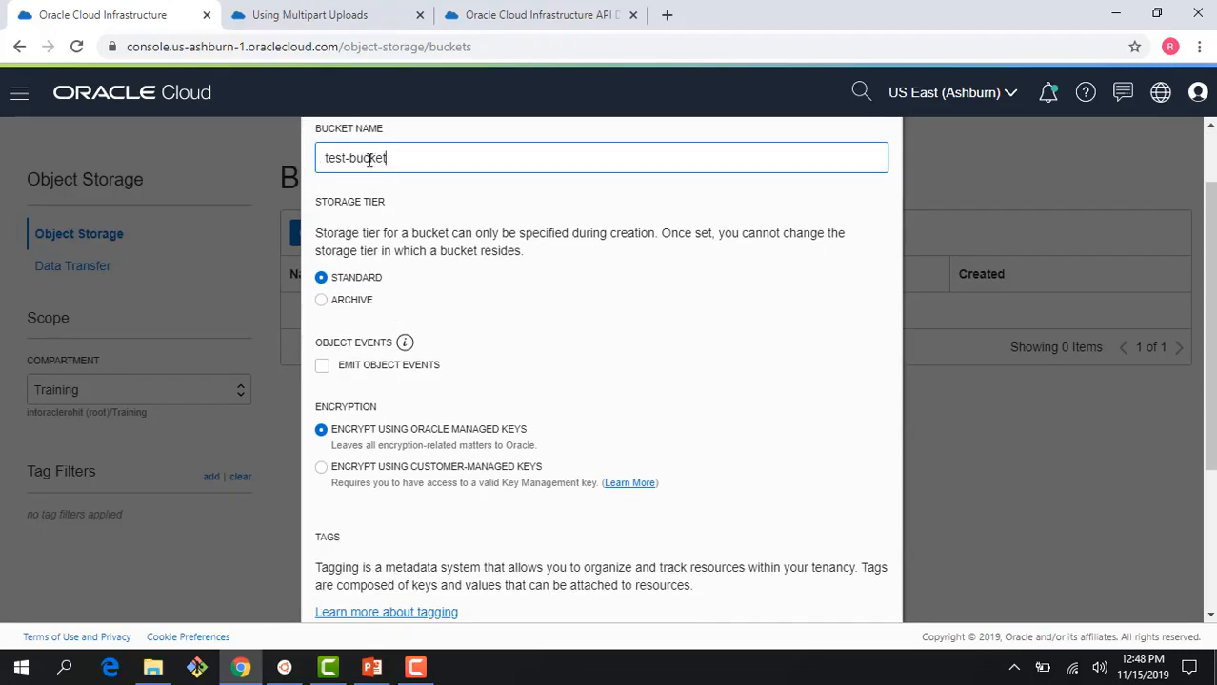
click(350, 161)
key(BackSpace)
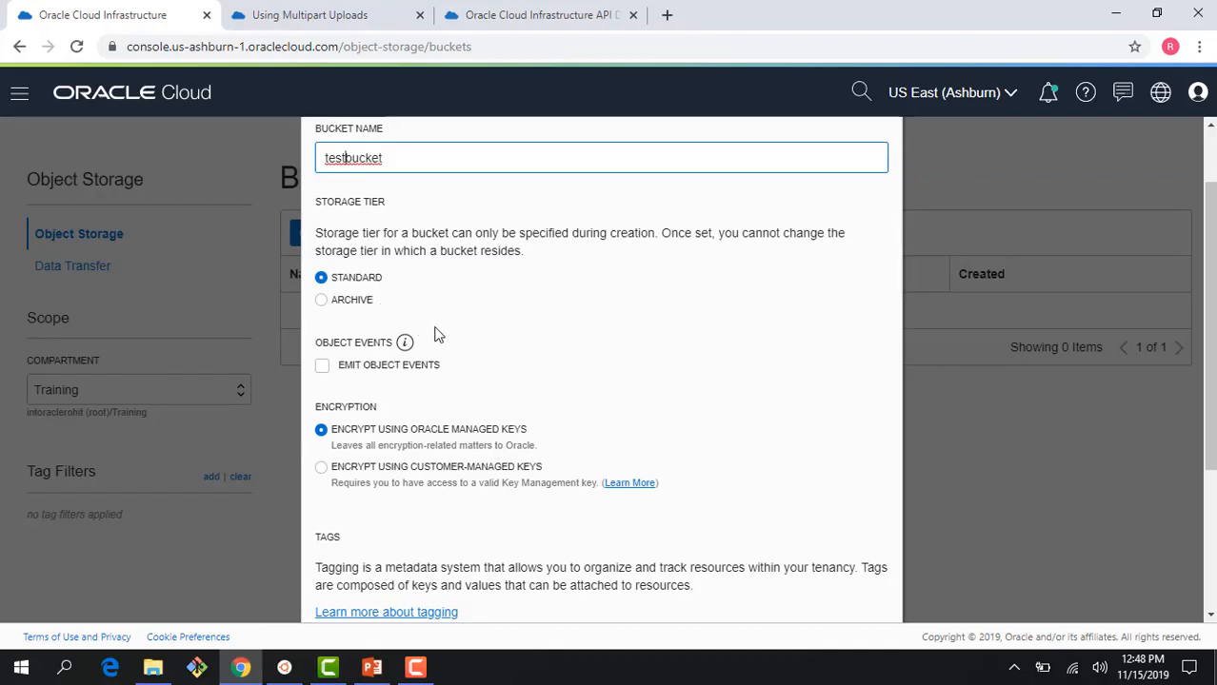
- Create the bucket with the Standard storage tier, Oracle-managed encryption keys and no tags
scroll(435, 331, down, 1)
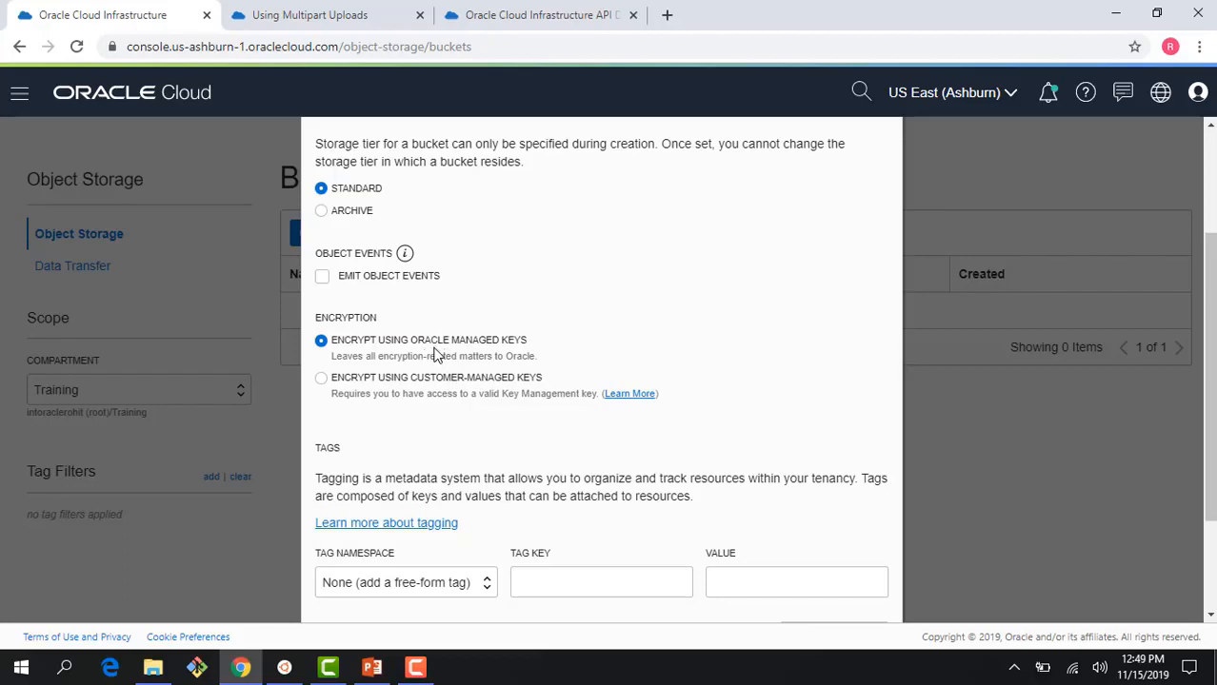
scroll(448, 405, down, 3)
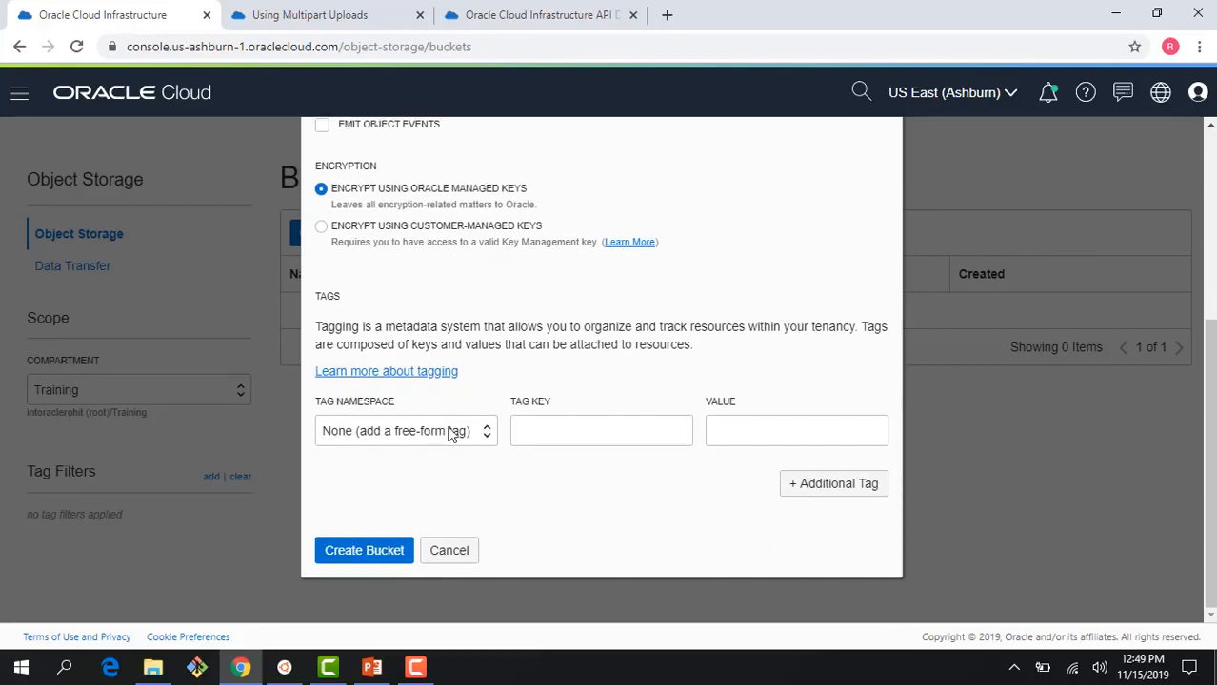
click(374, 564)
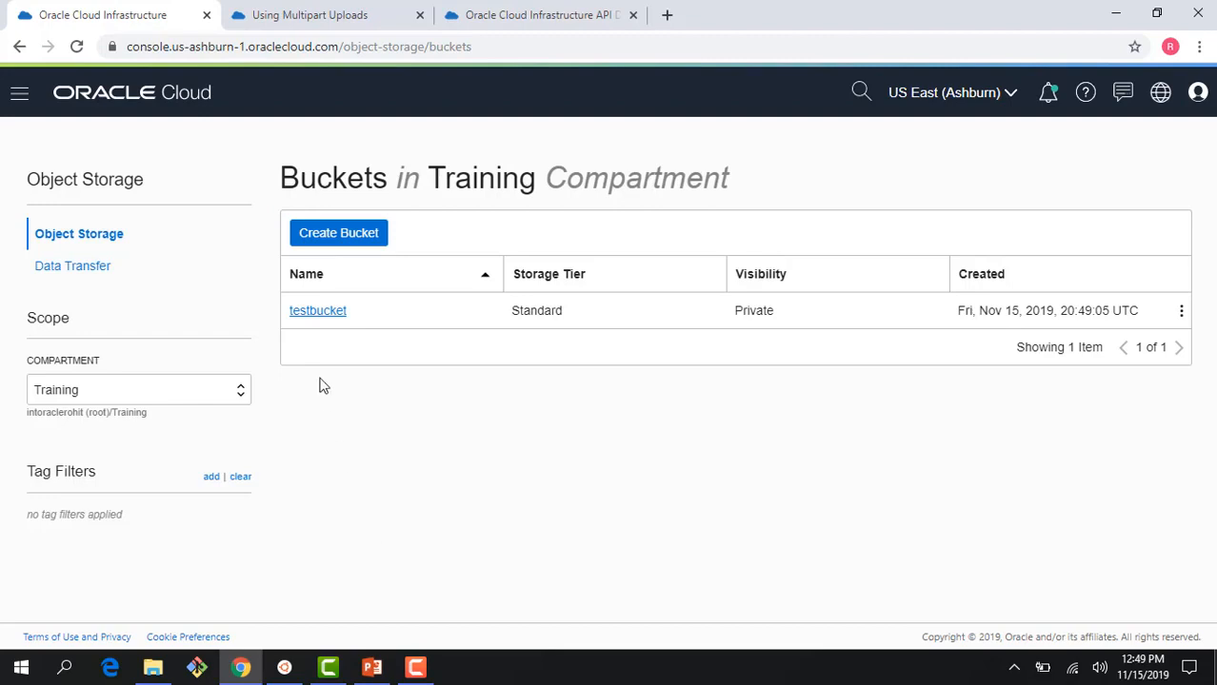
- Open testbucket and set its visibility to Public, allowing users to list objects from the bucket
click(315, 313)
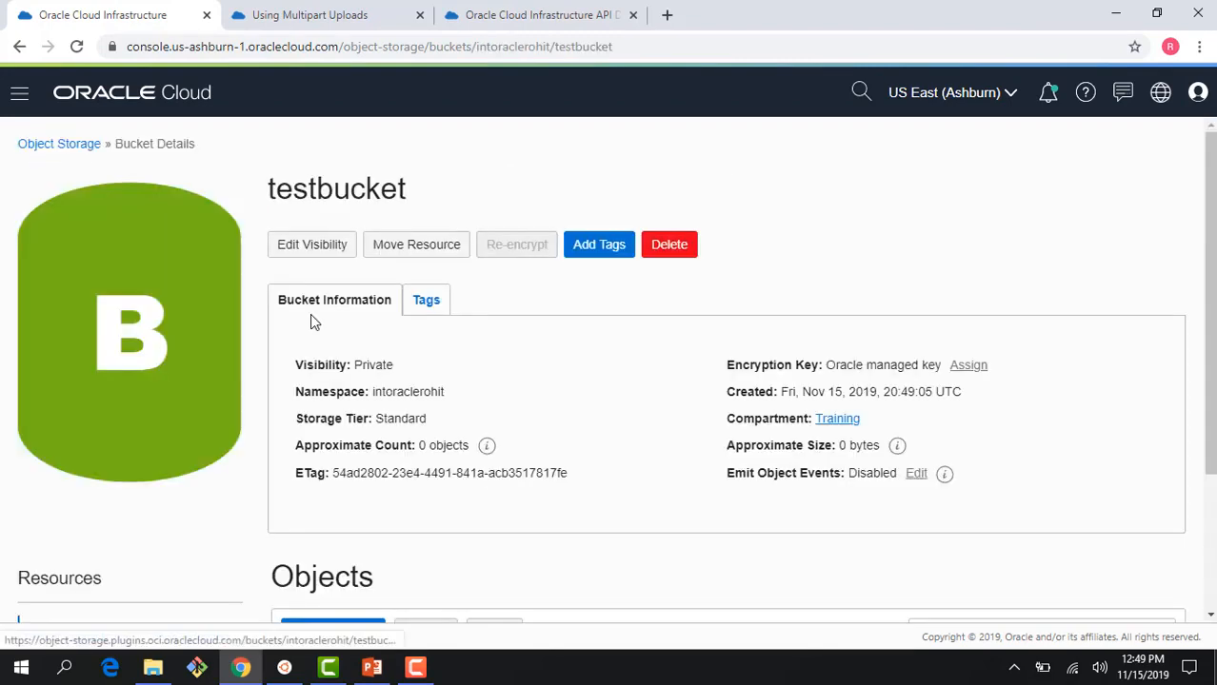
scroll(441, 437, down, 1)
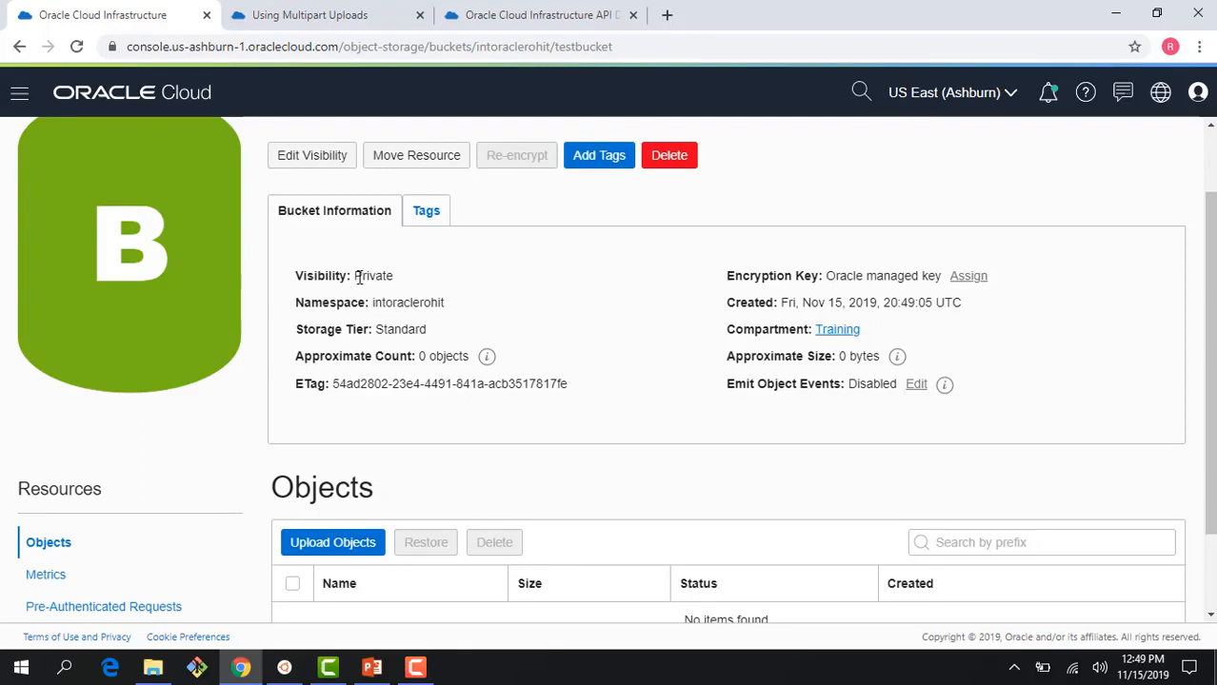
click(317, 157)
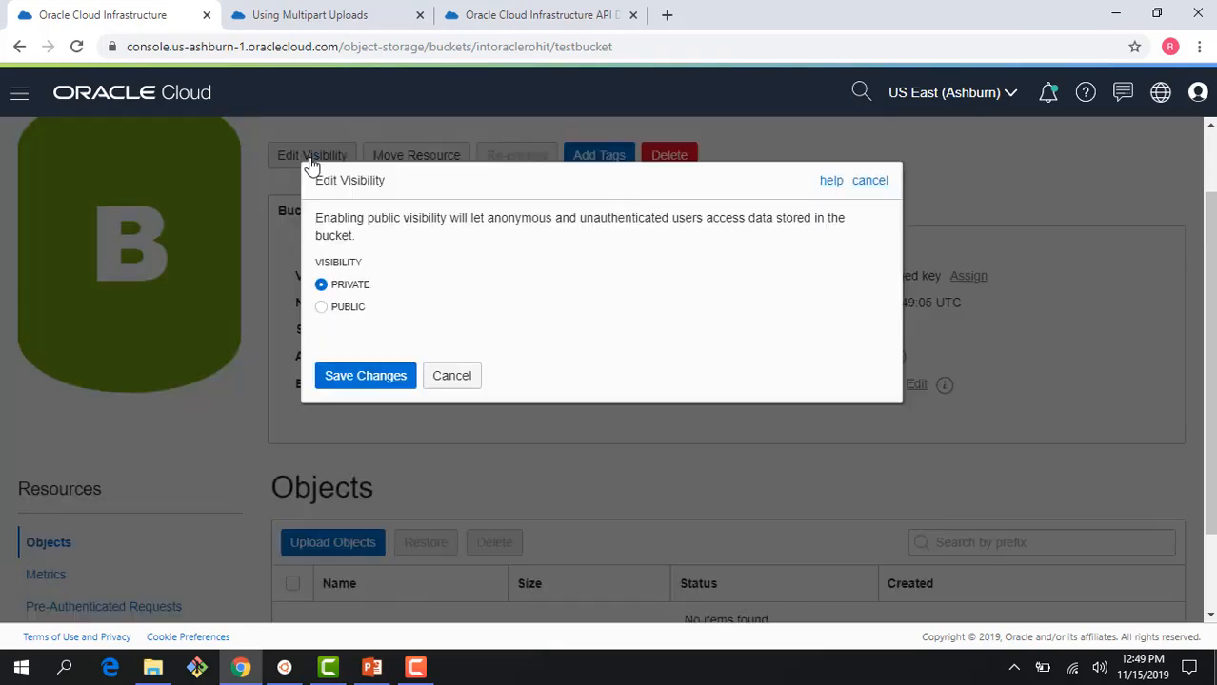
click(321, 306)
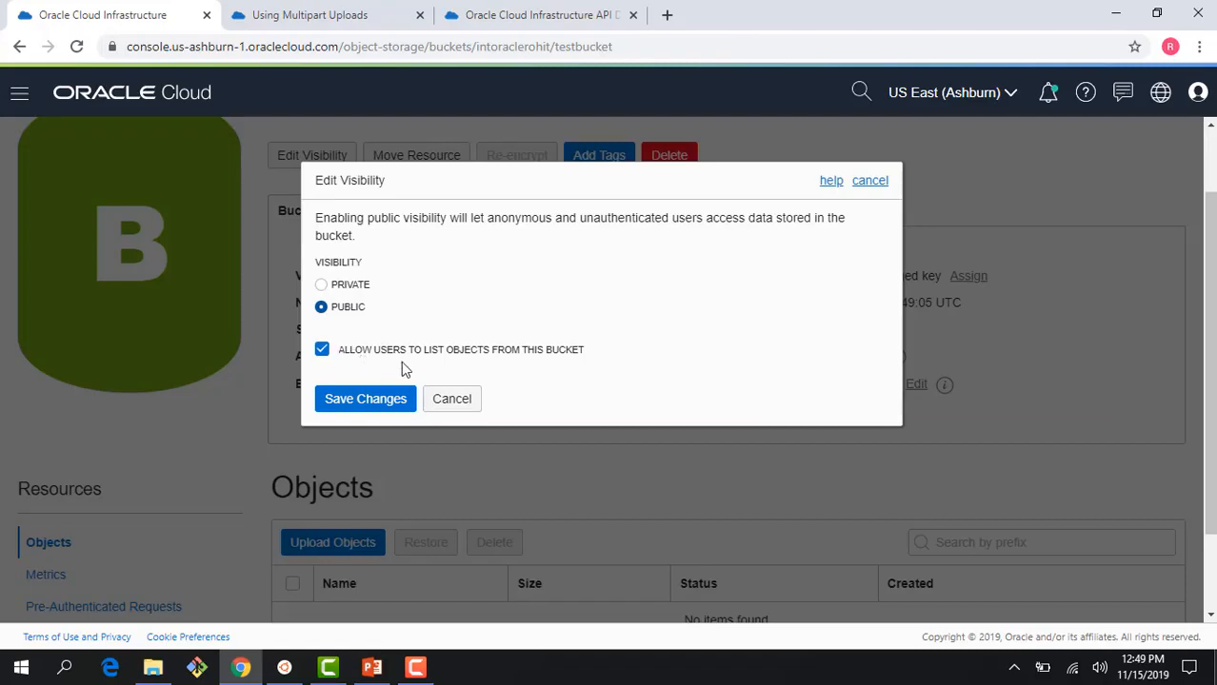
click(381, 399)
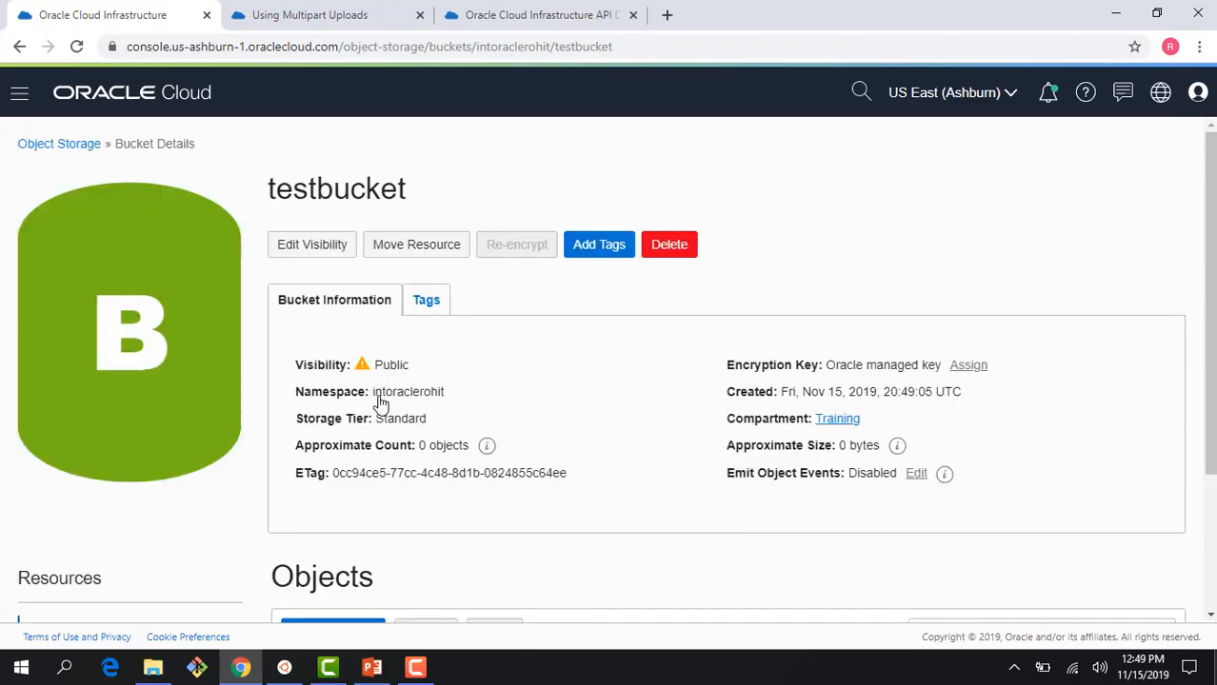
mouse_move(360, 369)
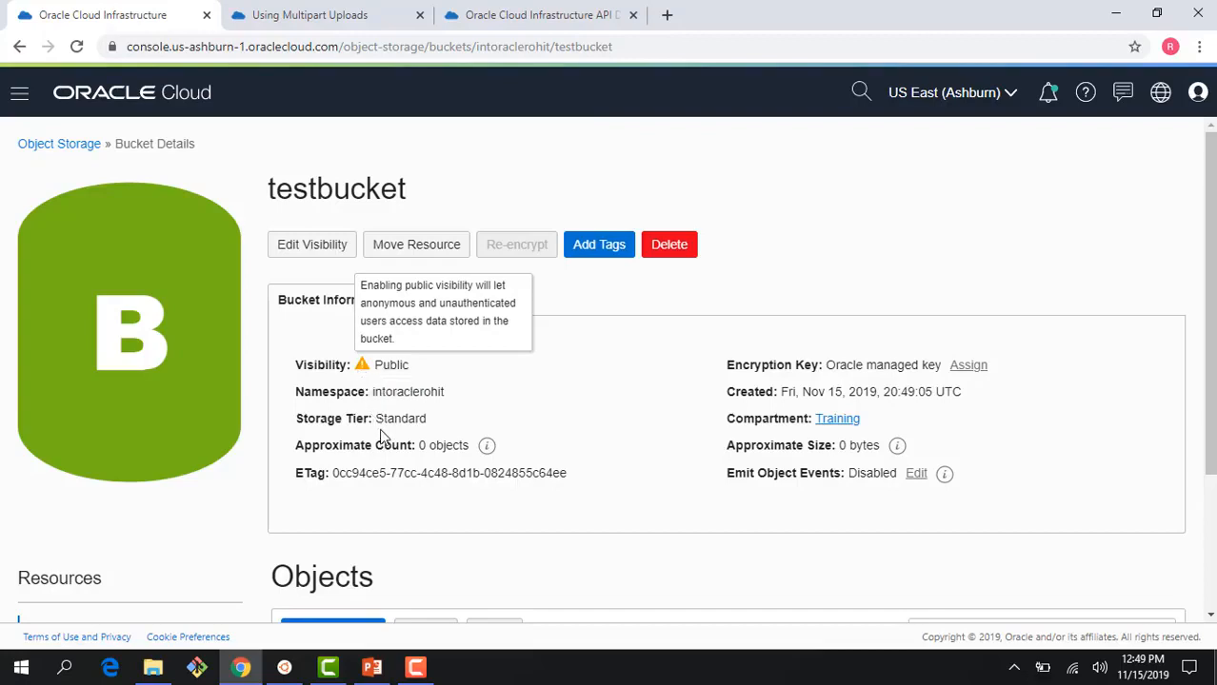
- Upload rainier.jpeg from the object folder on drive C: to testbucket without a name prefix
scroll(396, 505, down, 1)
scroll(394, 504, down, 2)
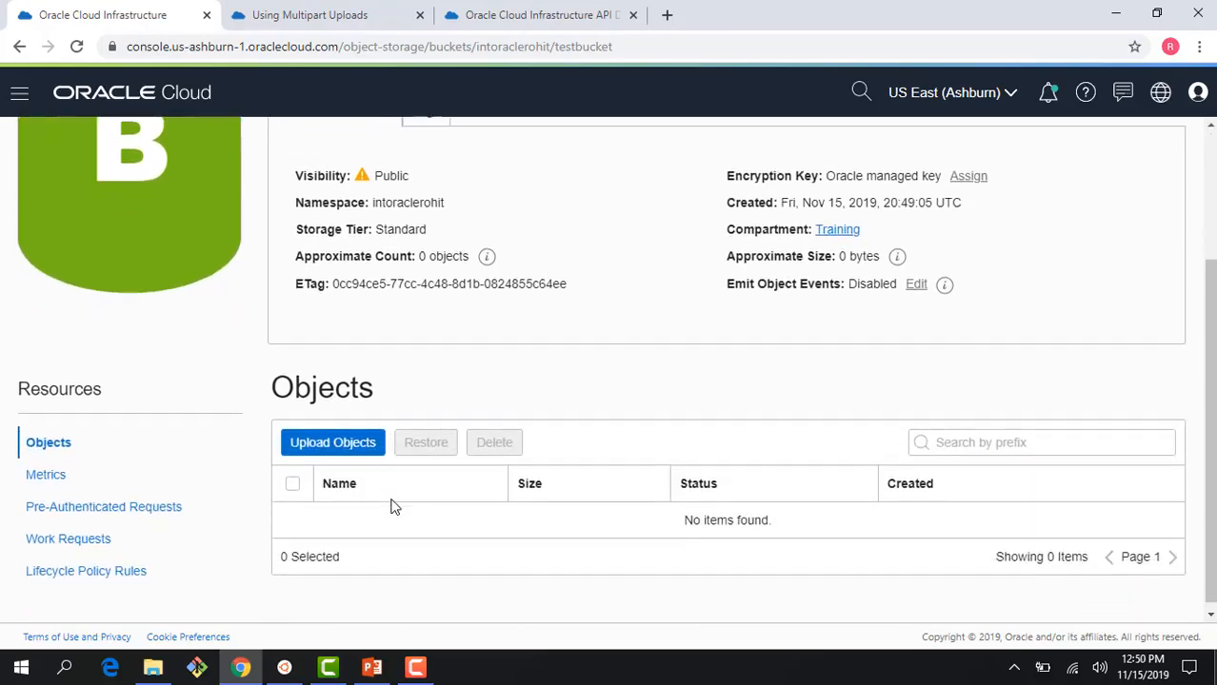
click(354, 442)
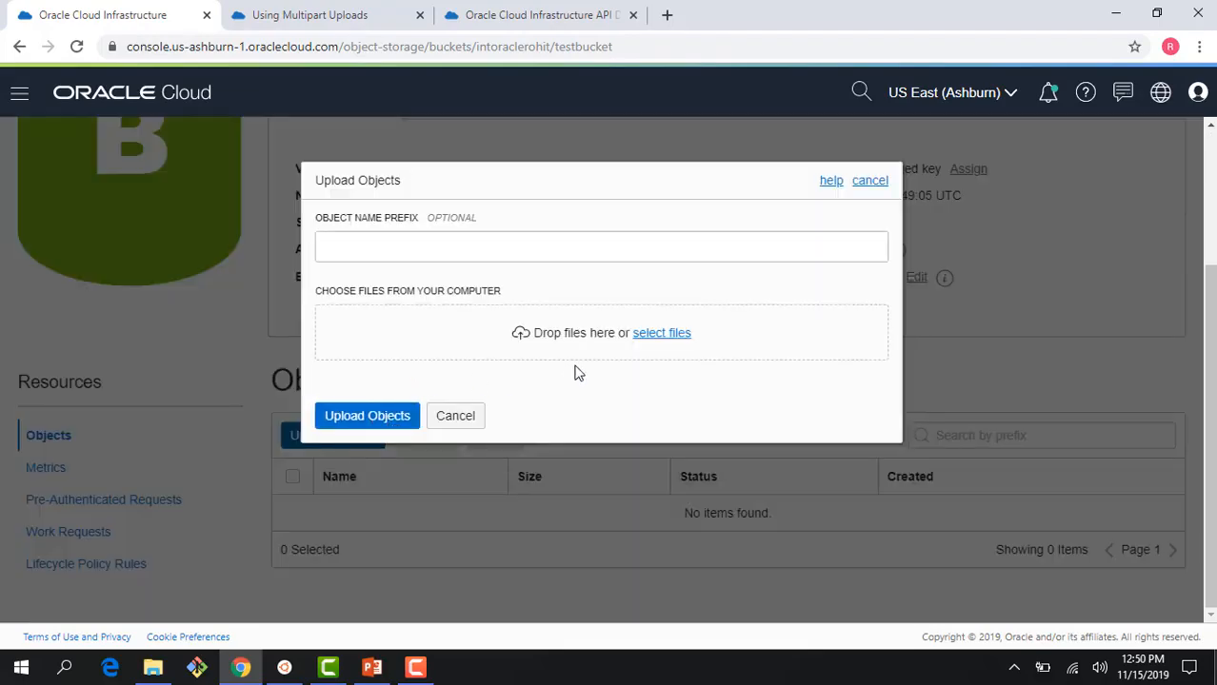
click(653, 335)
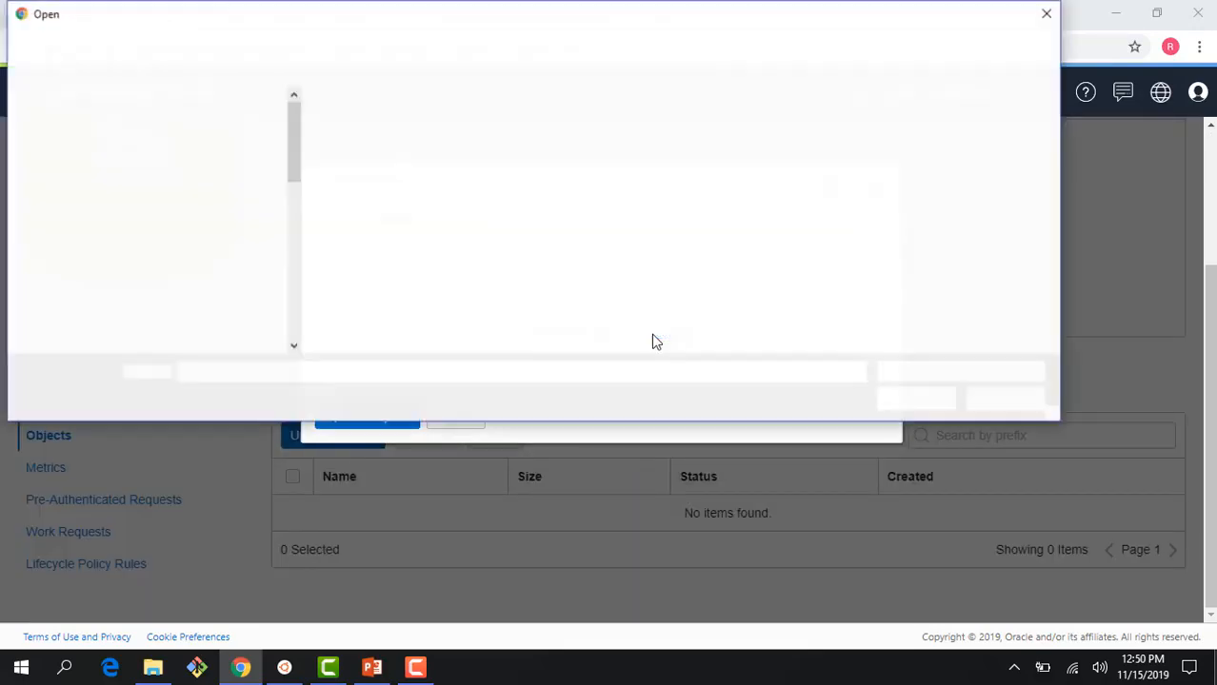
drag(295, 226, 306, 296)
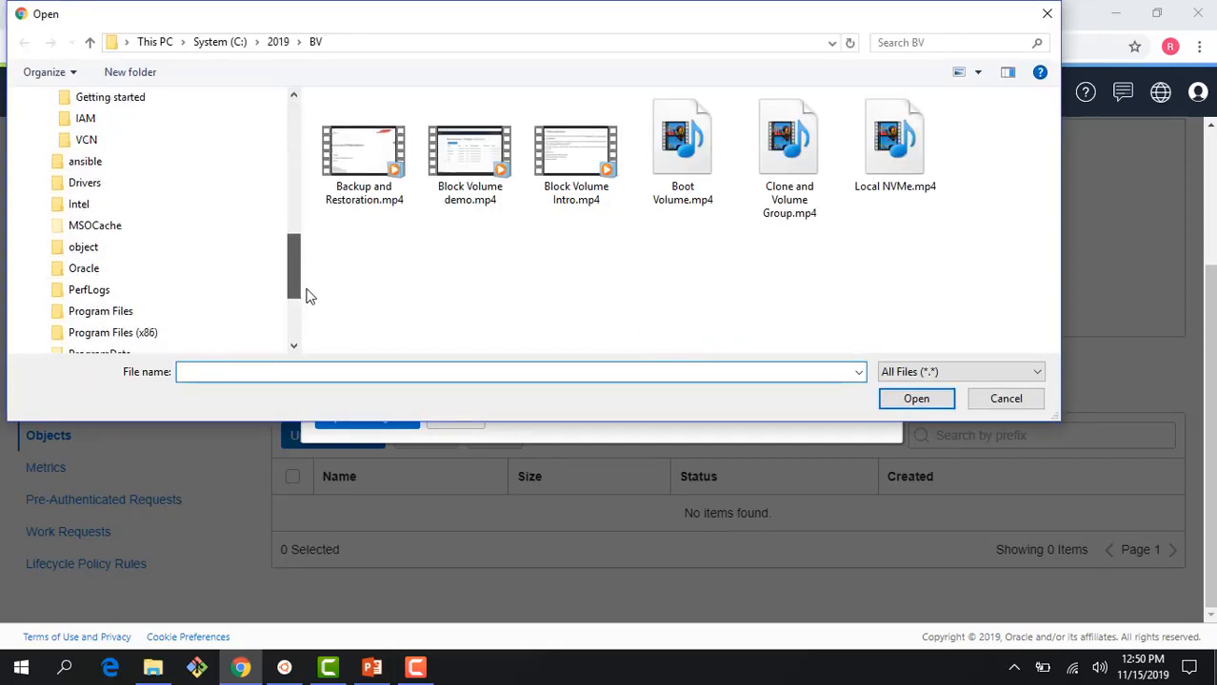
click(121, 250)
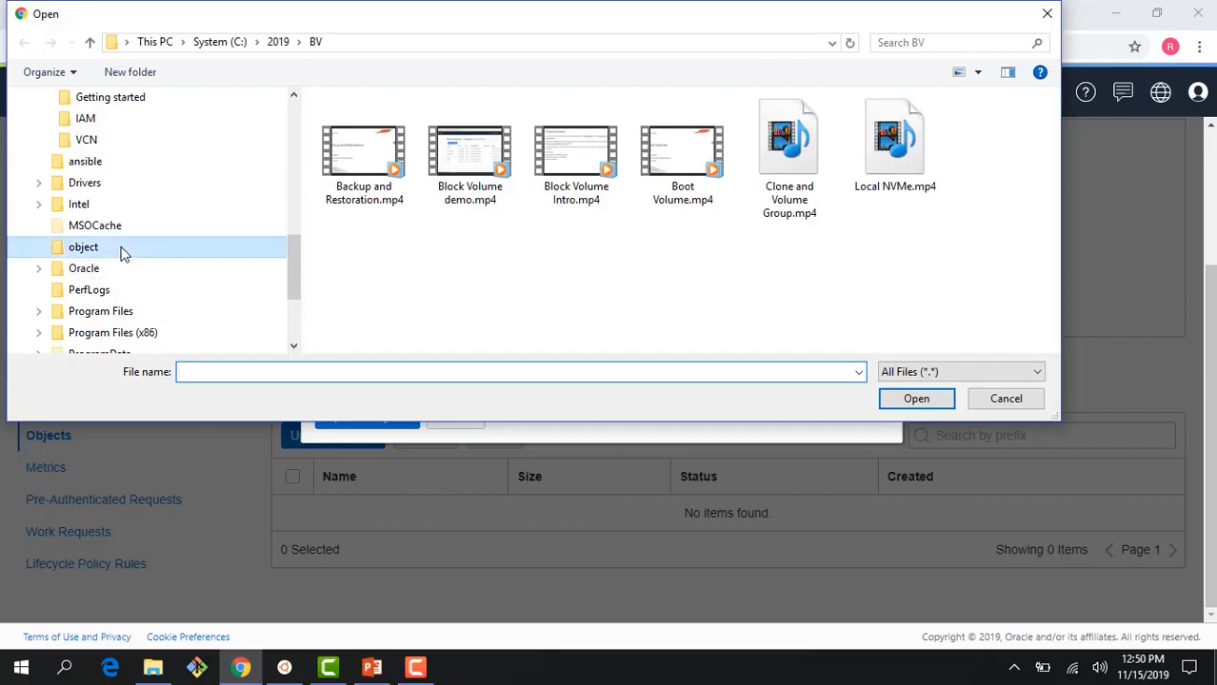
click(364, 119)
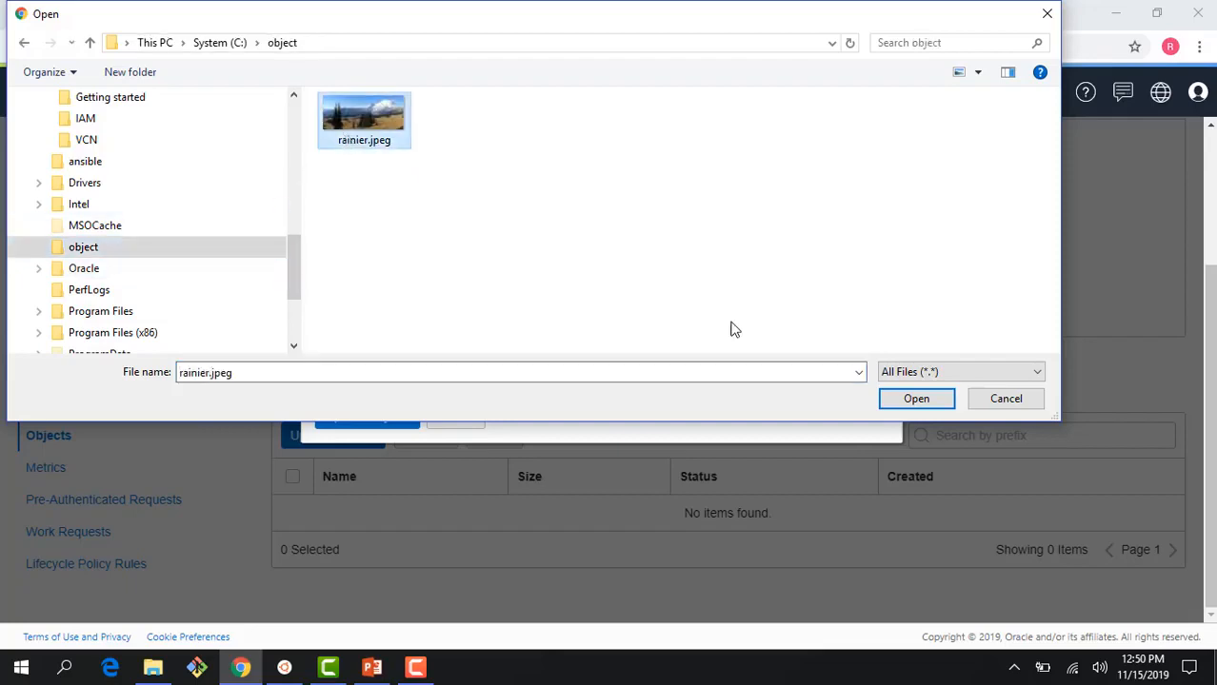
click(916, 401)
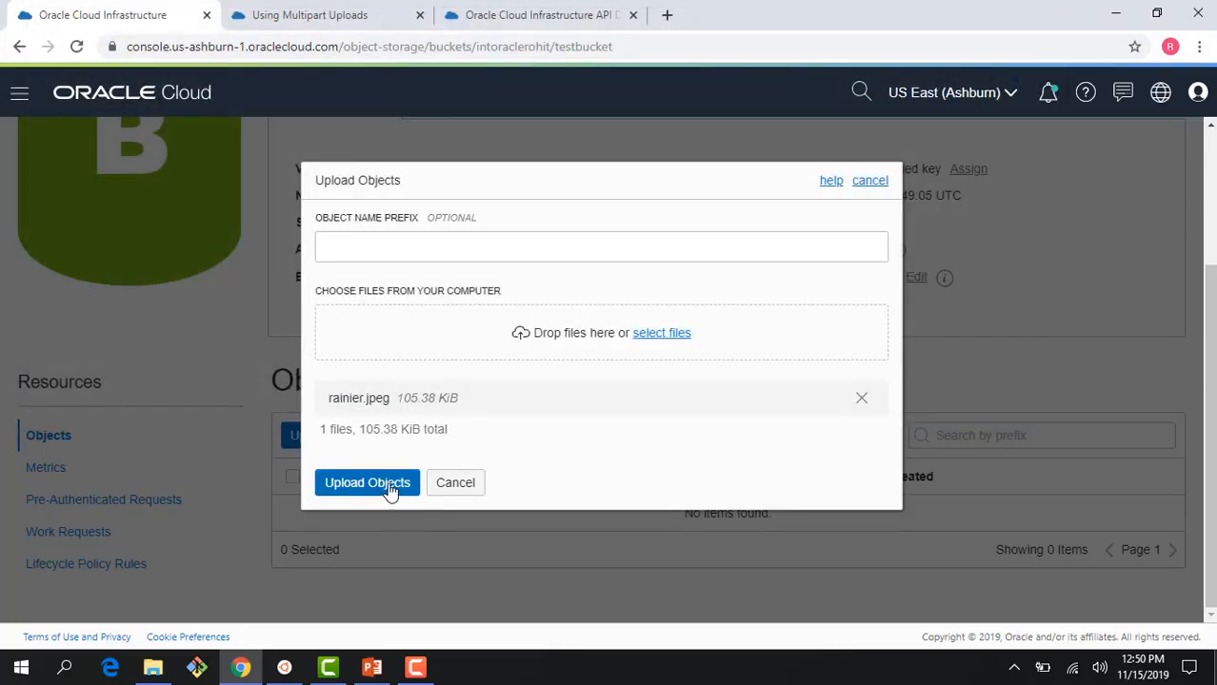
click(389, 490)
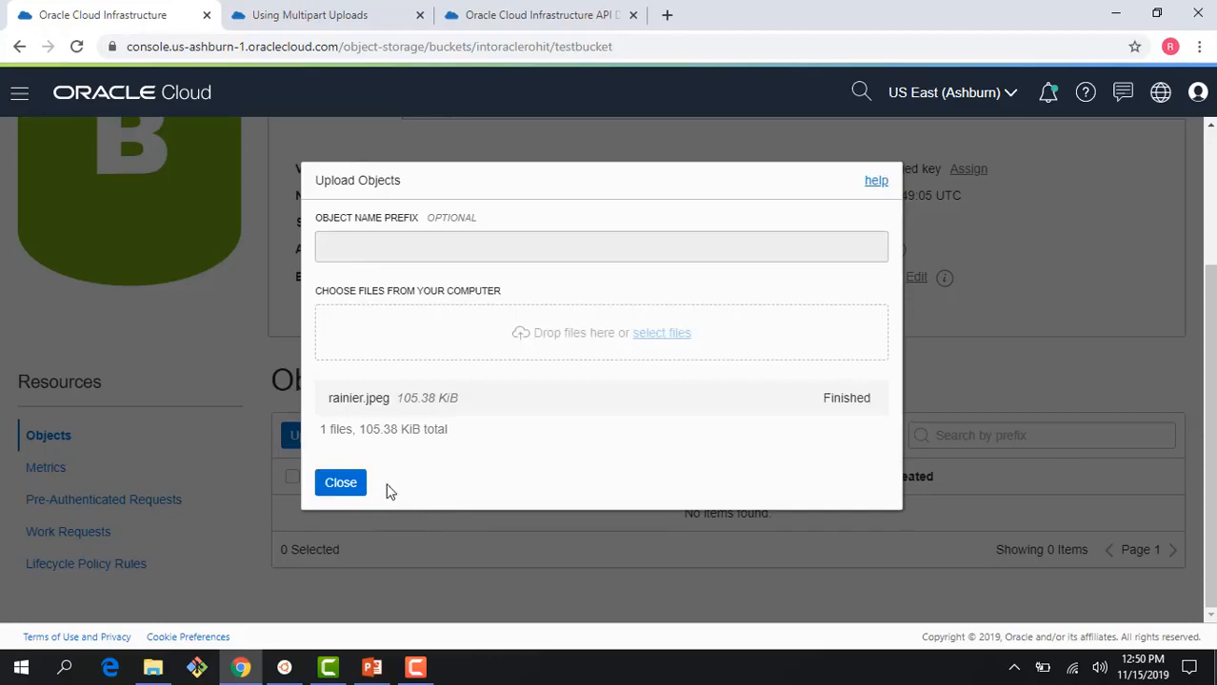
click(341, 484)
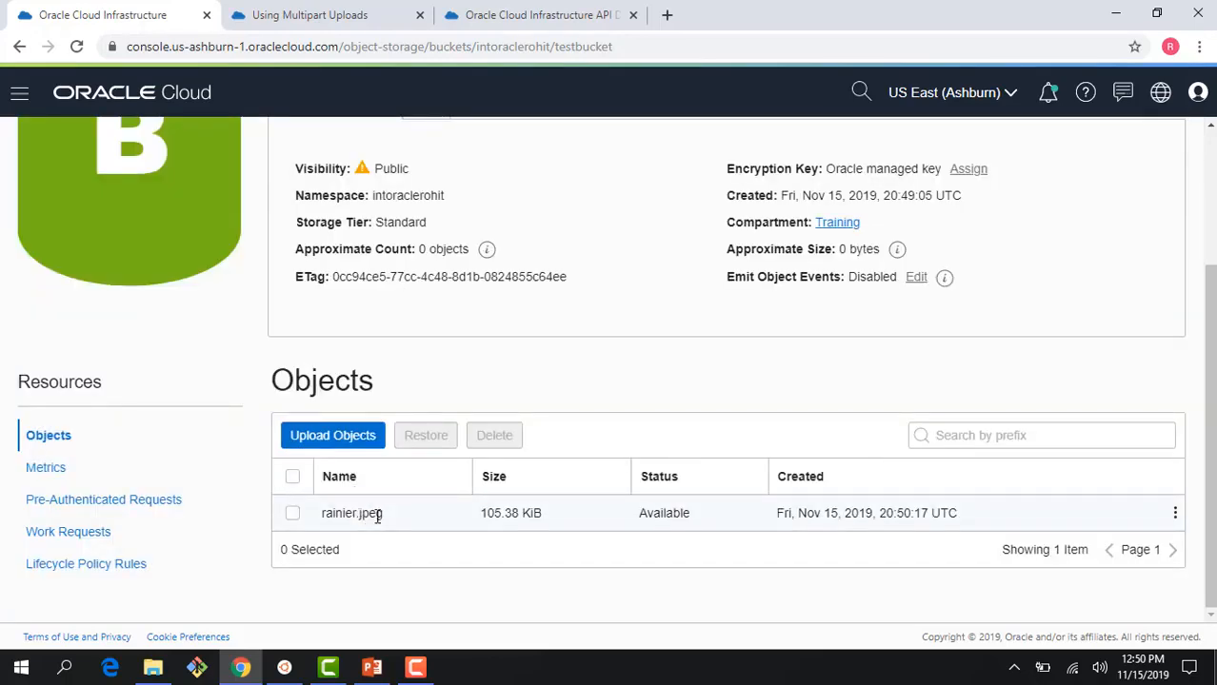
- View the object details of rainier.jpeg, including its URL path and storage tier
click(1175, 515)
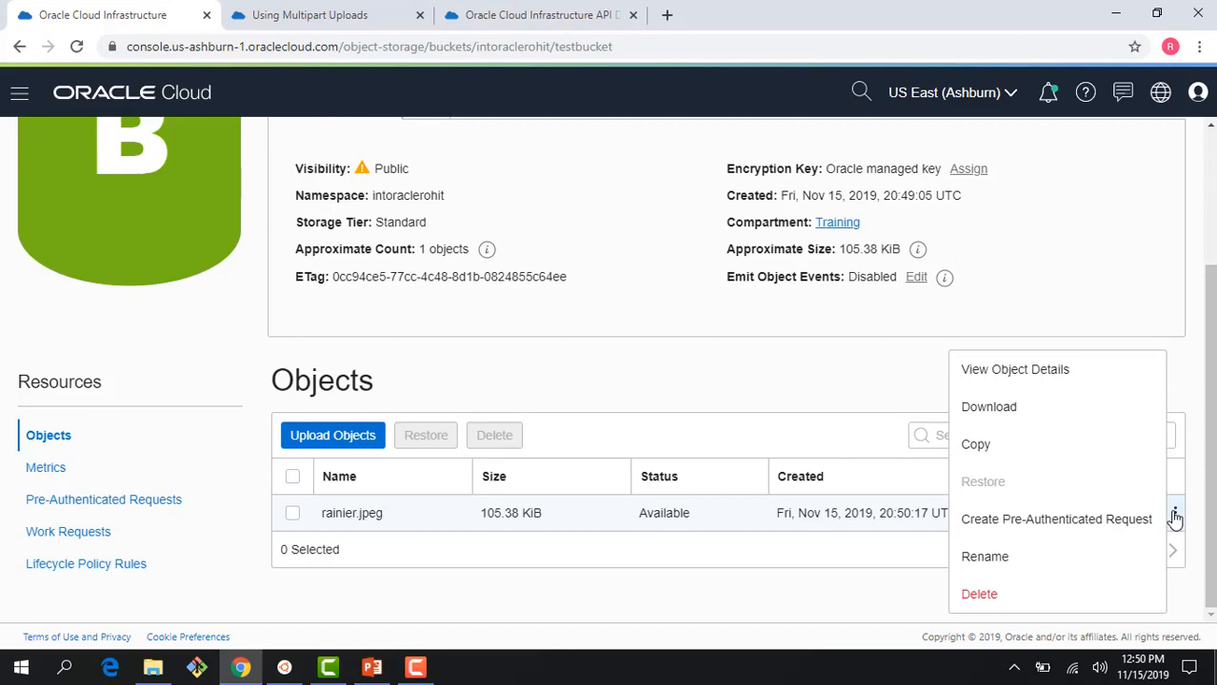
click(1020, 381)
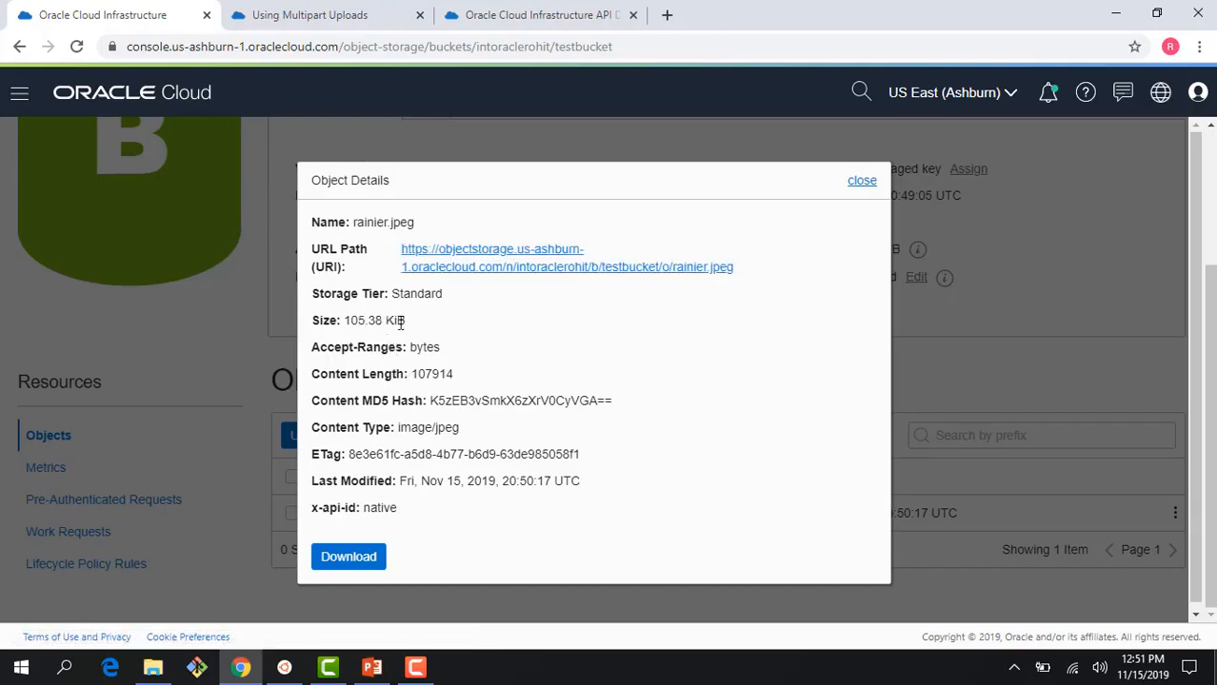
drag(391, 294, 445, 301)
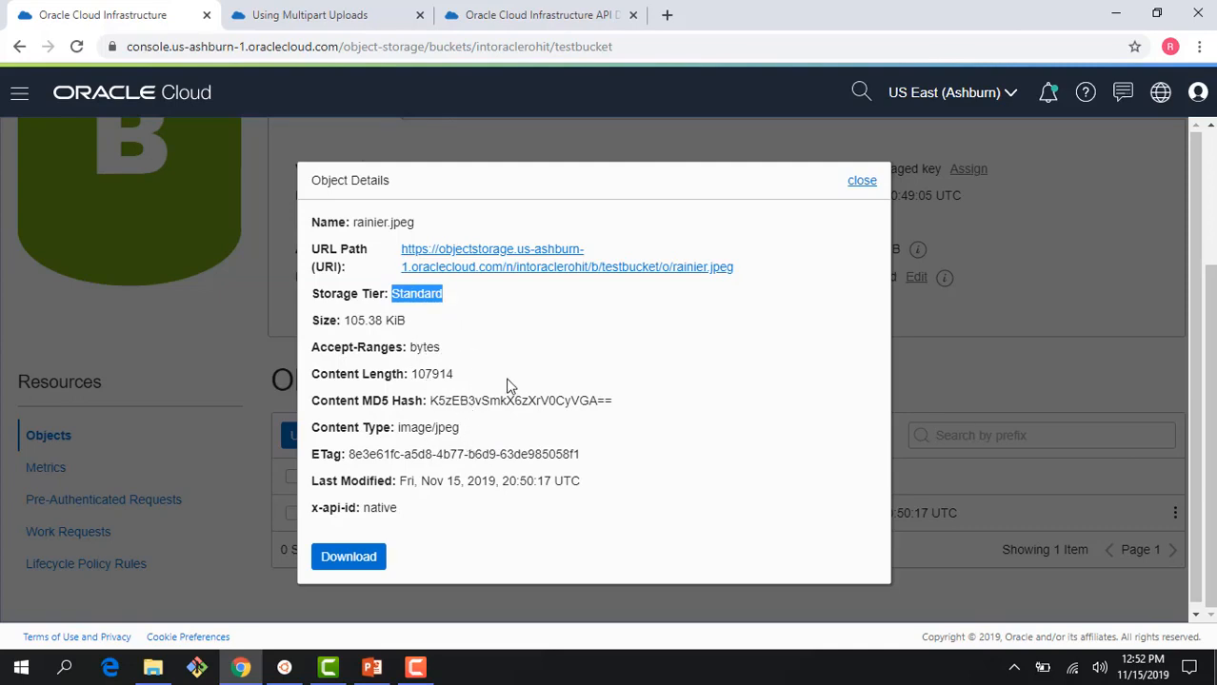
- View rainier.jpeg in the browser through its URL path, and download the file from its object details
click(701, 268)
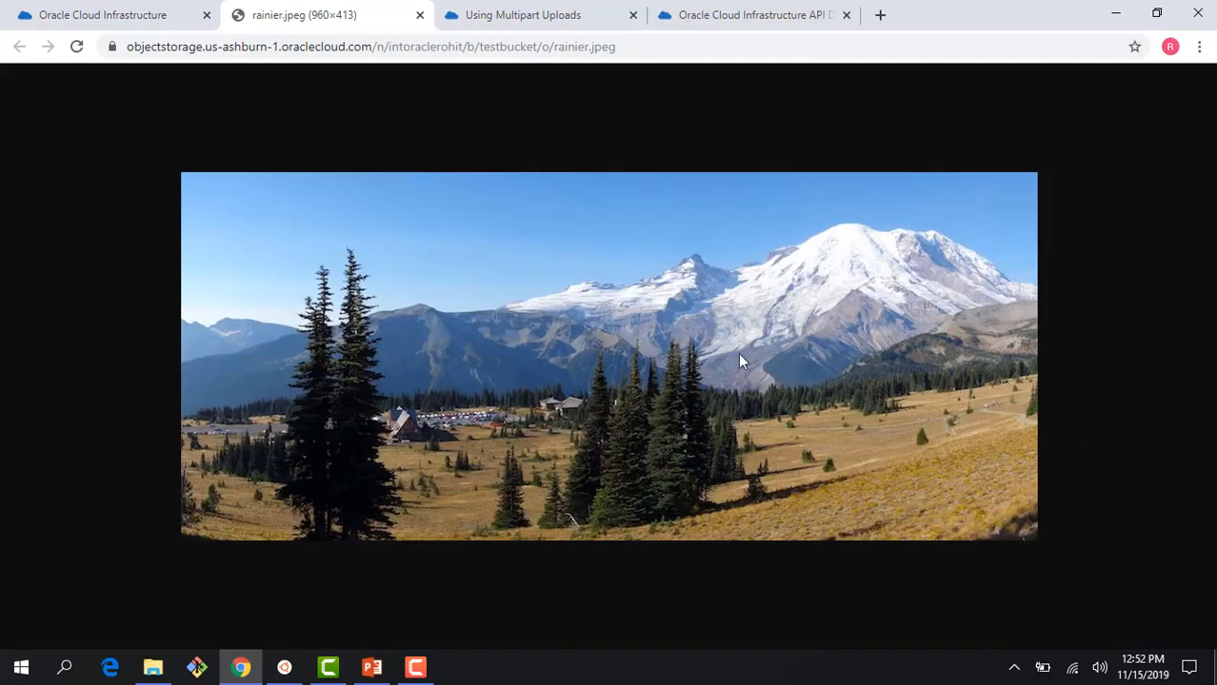
click(131, 13)
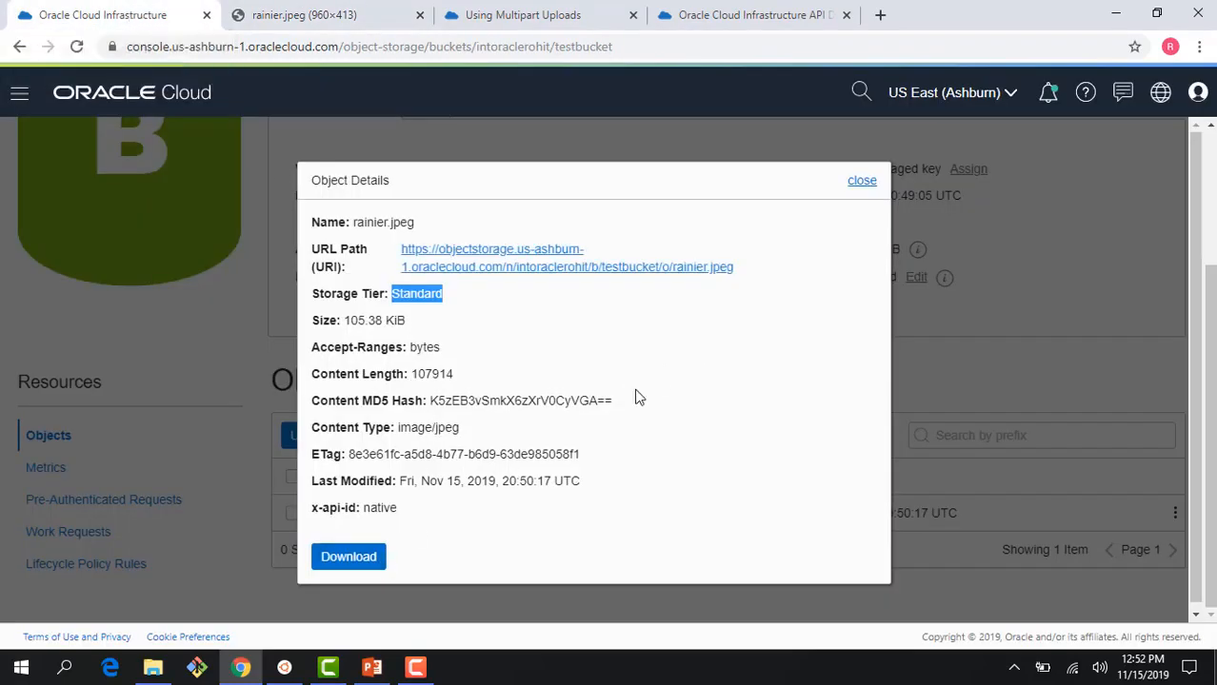
click(349, 557)
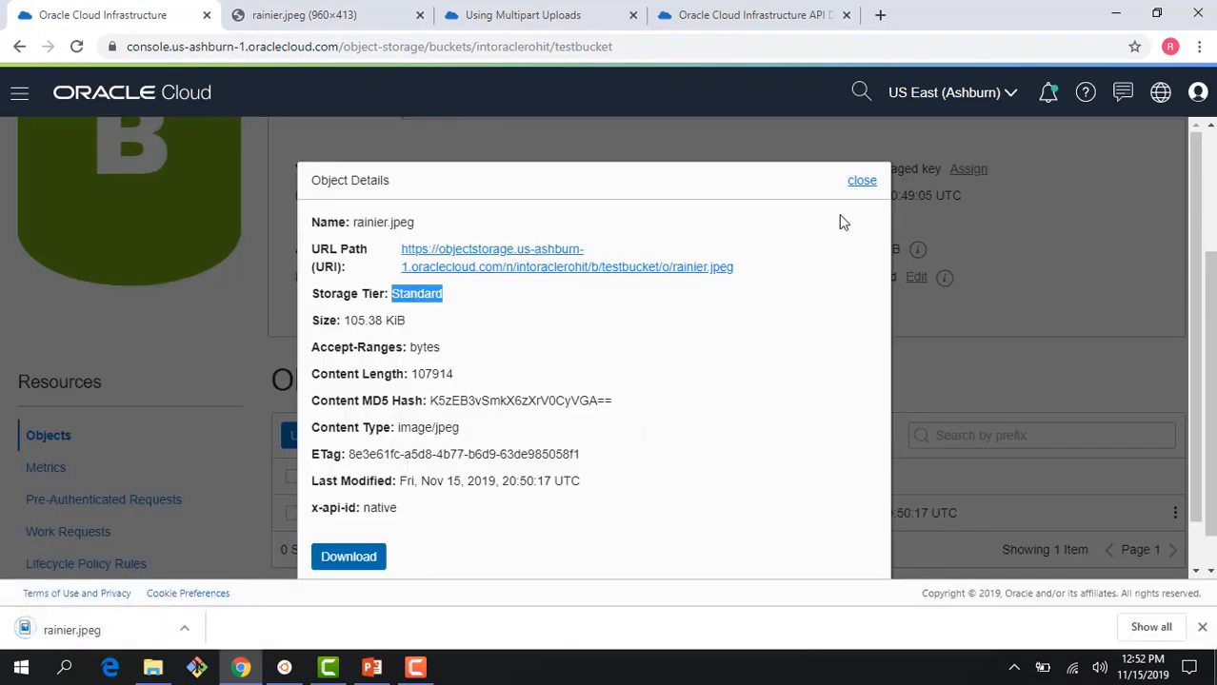
- Close the object details of rainier.jpeg and set the visibility of testbucket to Private
click(860, 183)
scroll(962, 326, down, 1)
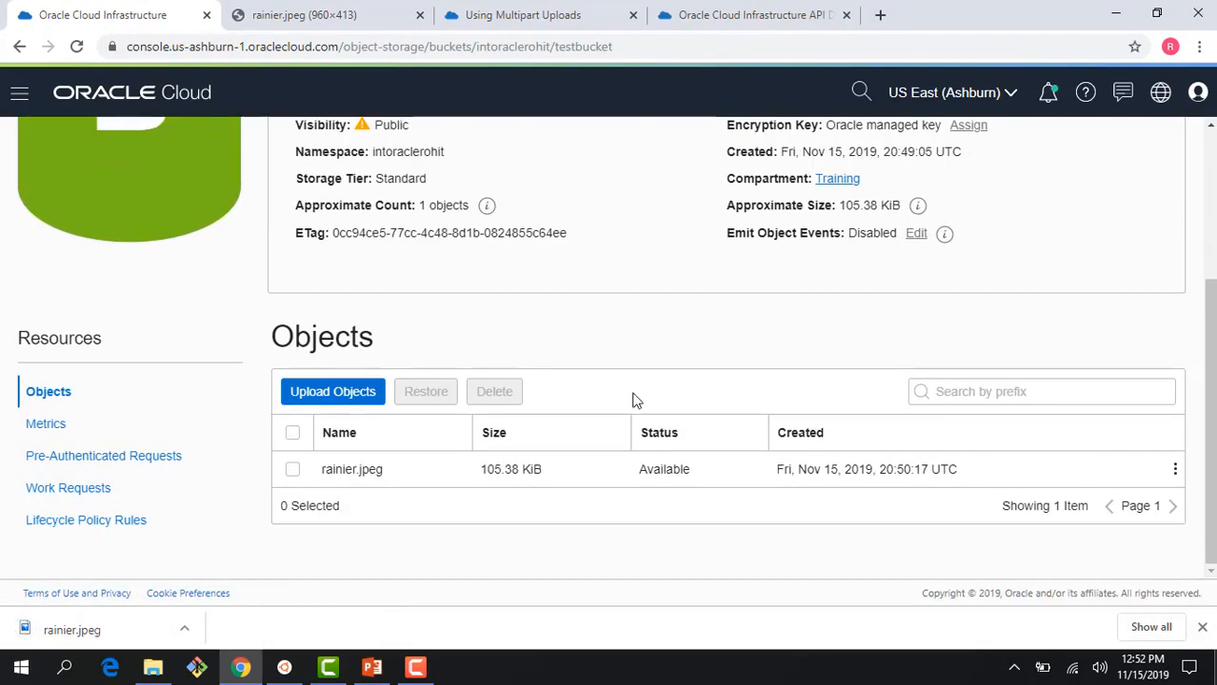
scroll(385, 407, up, 2)
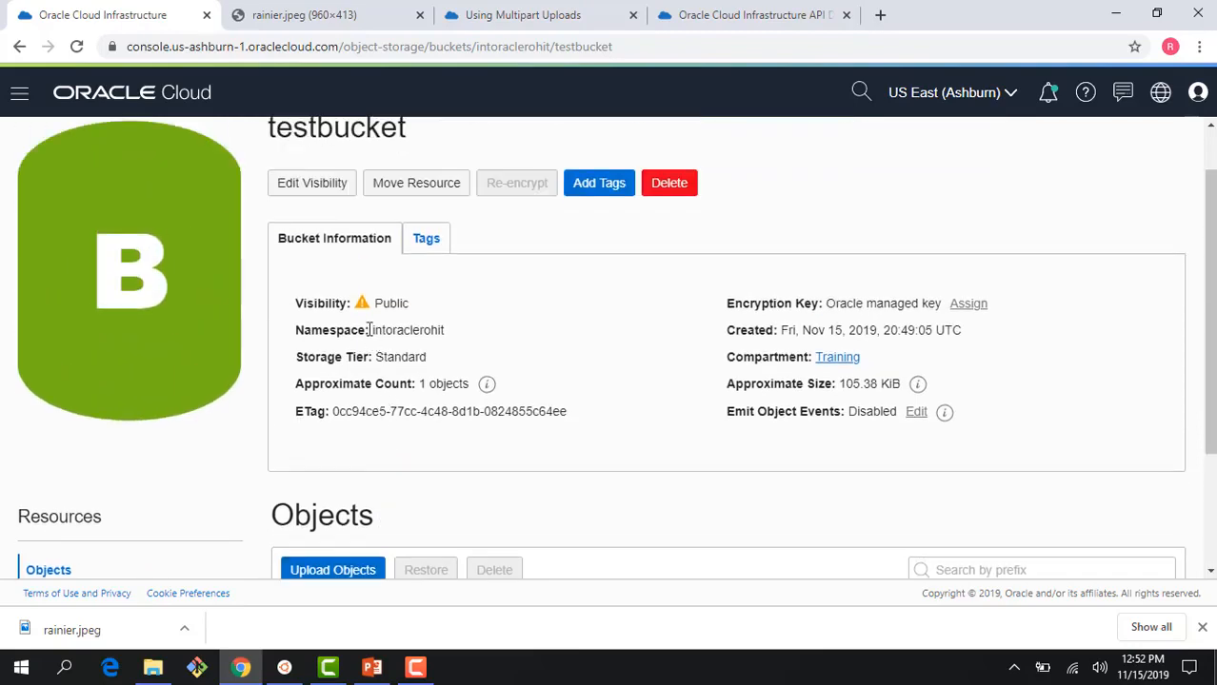
click(321, 193)
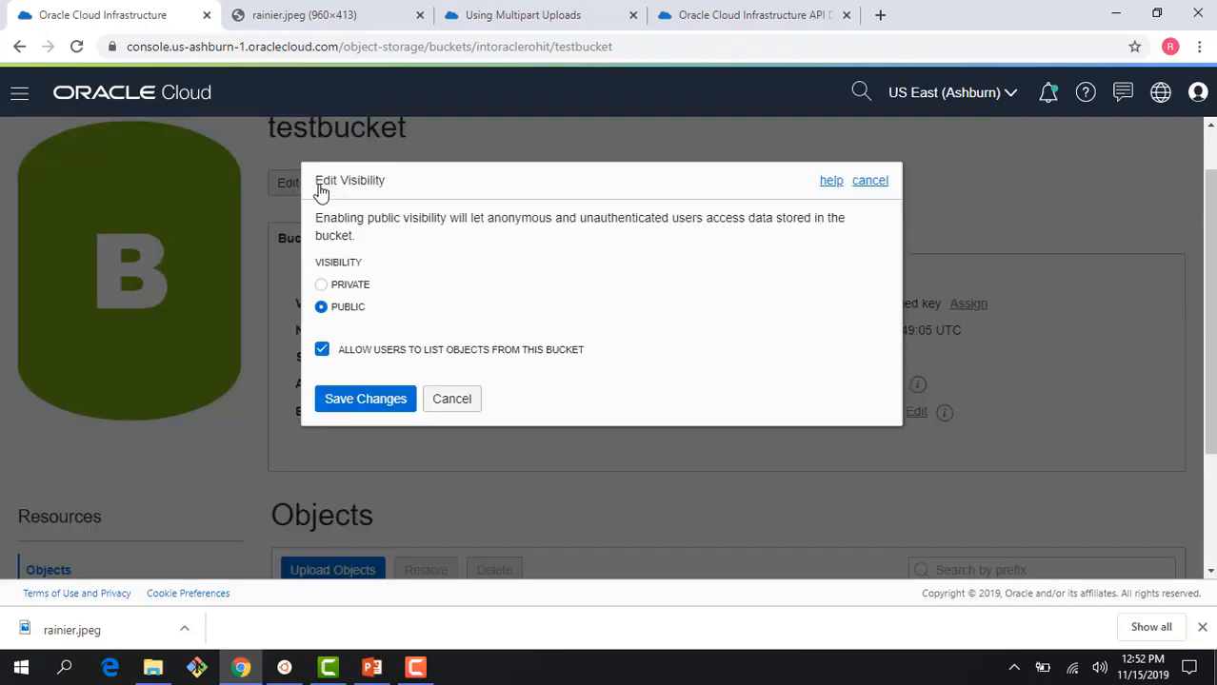
click(328, 285)
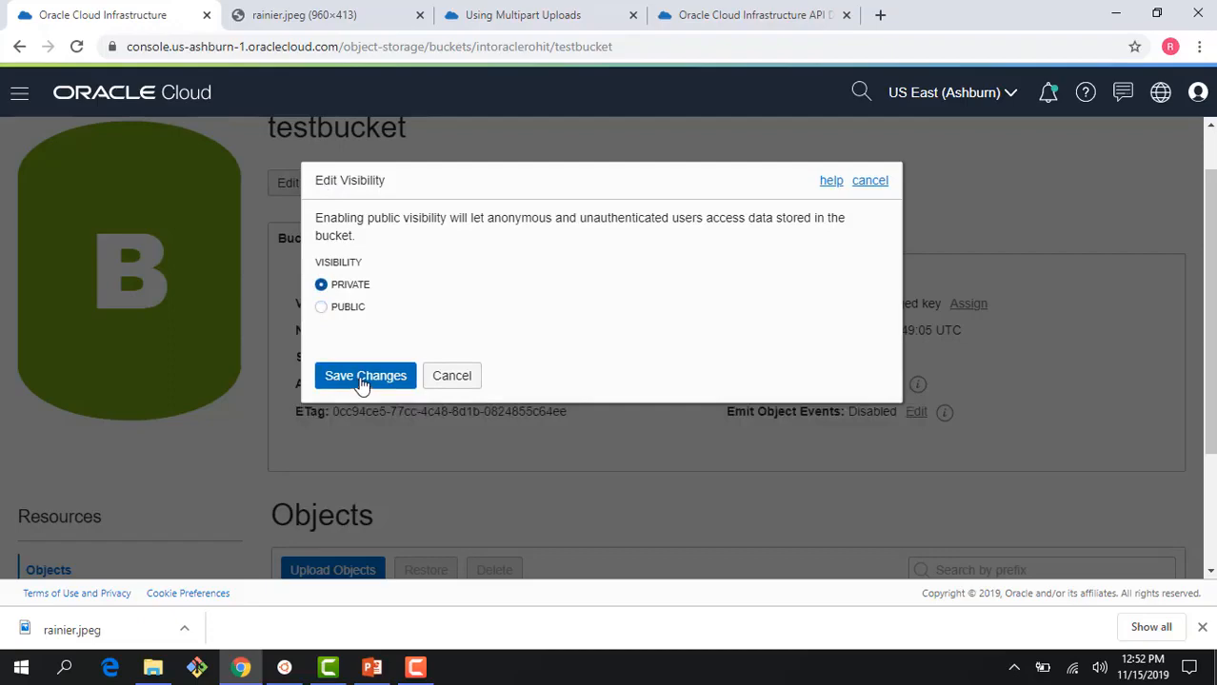
click(361, 383)
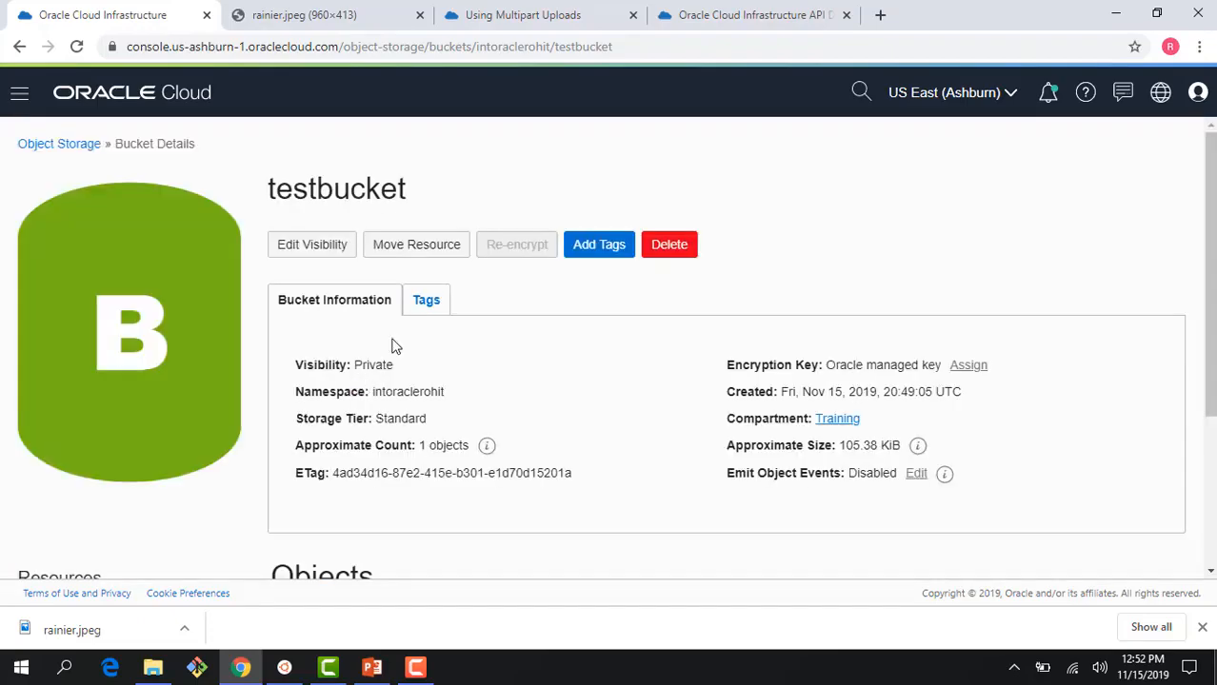
- Reload the rainier.jpeg object URL to test public access, read the response, and return to the testbucket details
click(709, 19)
click(548, 17)
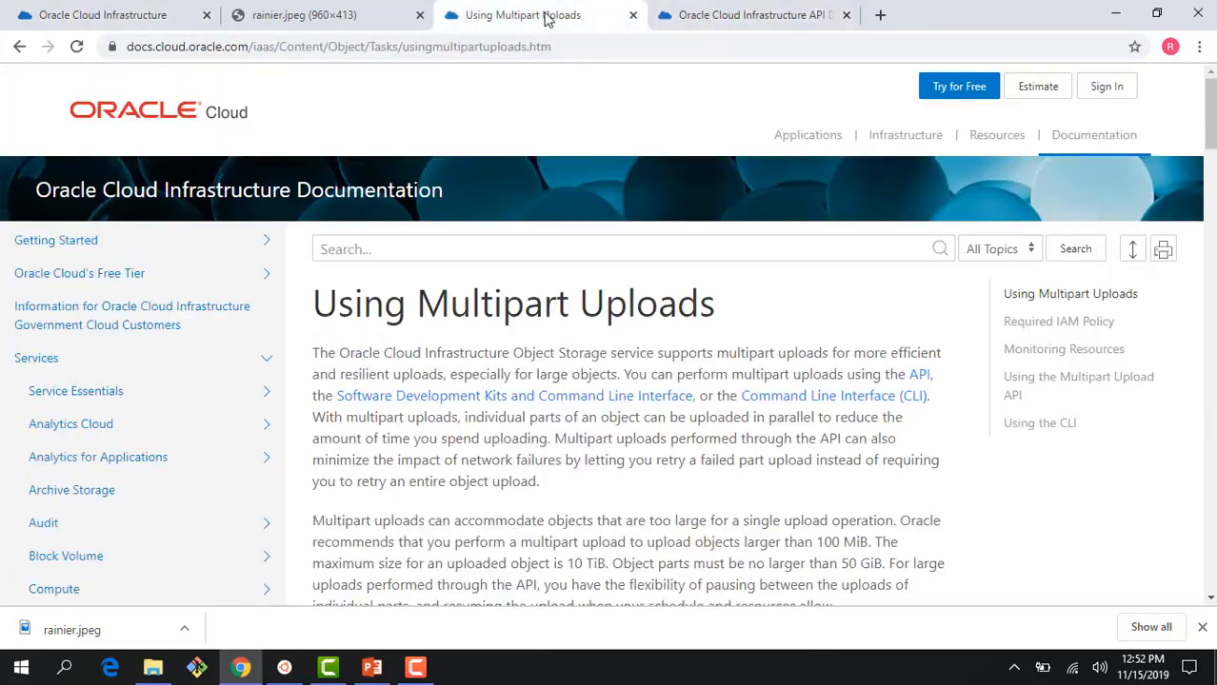
click(341, 19)
click(76, 47)
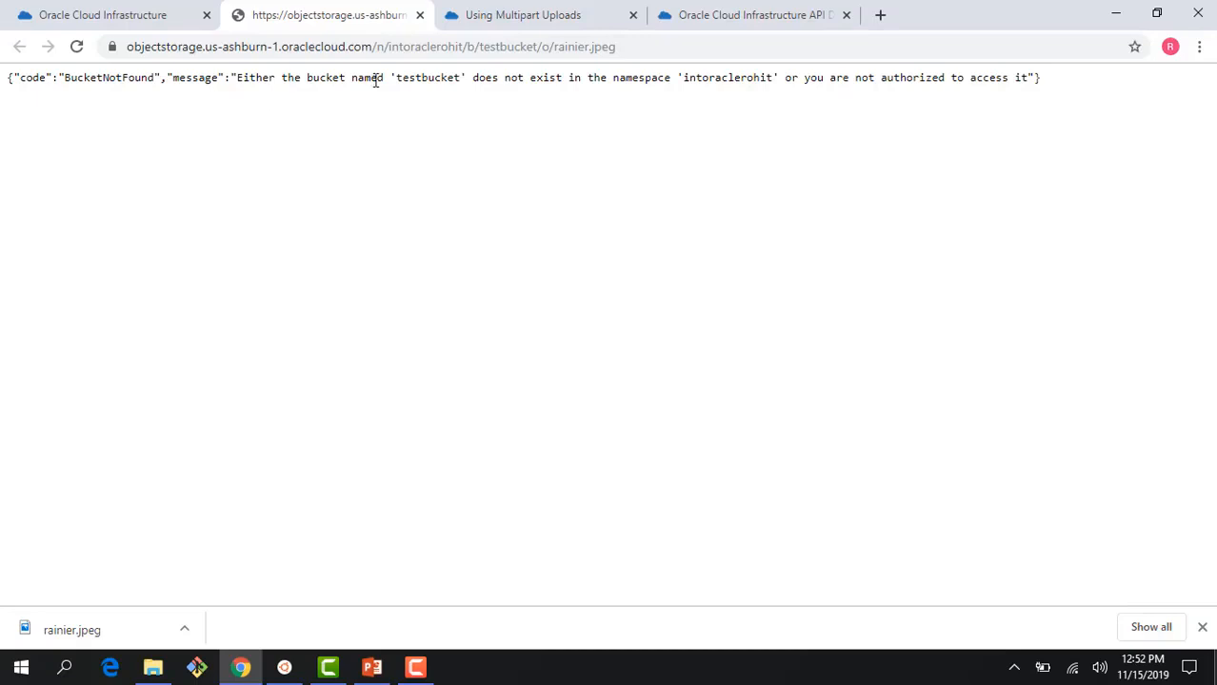
drag(710, 78, 1034, 79)
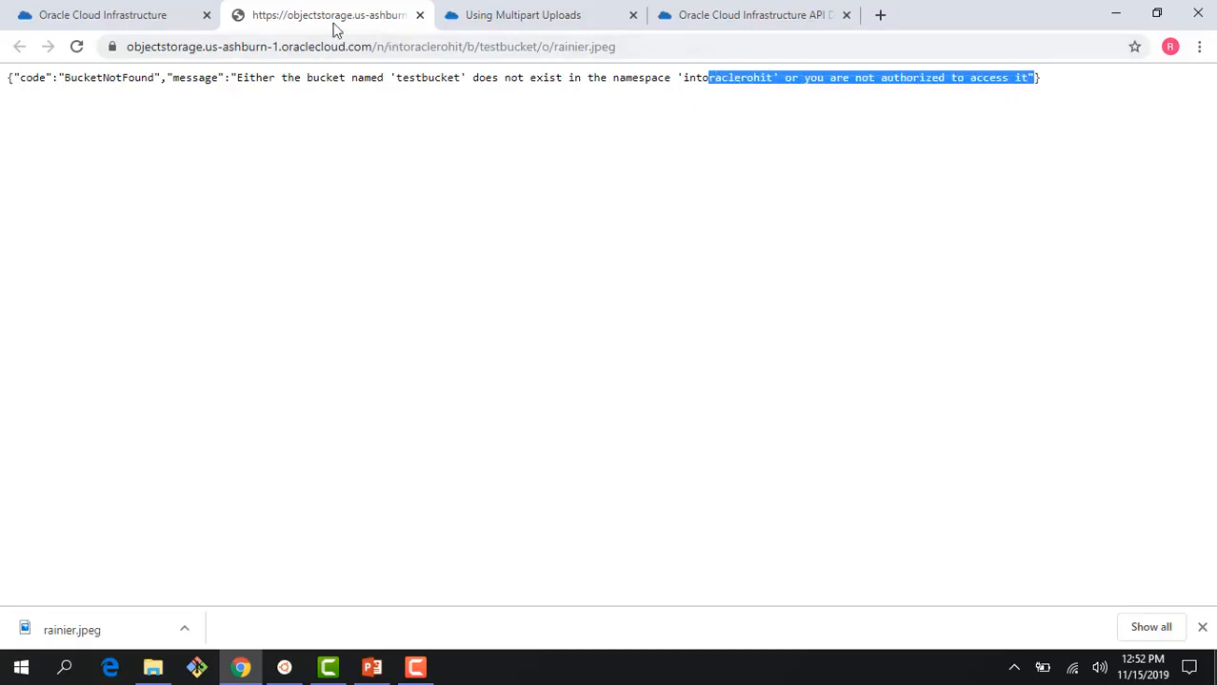
click(174, 16)
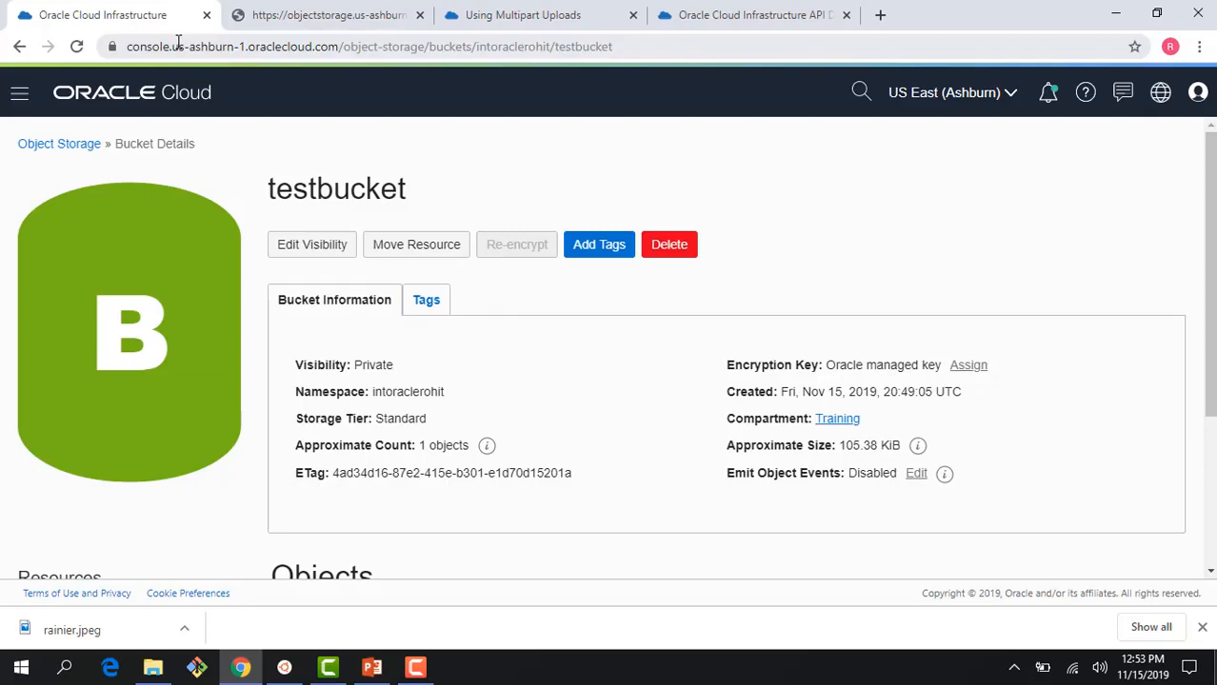
- Create a bucket named archivebucket in the Training compartment with the Archive storage tier and Oracle-managed encryption keys
scroll(377, 286, down, 3)
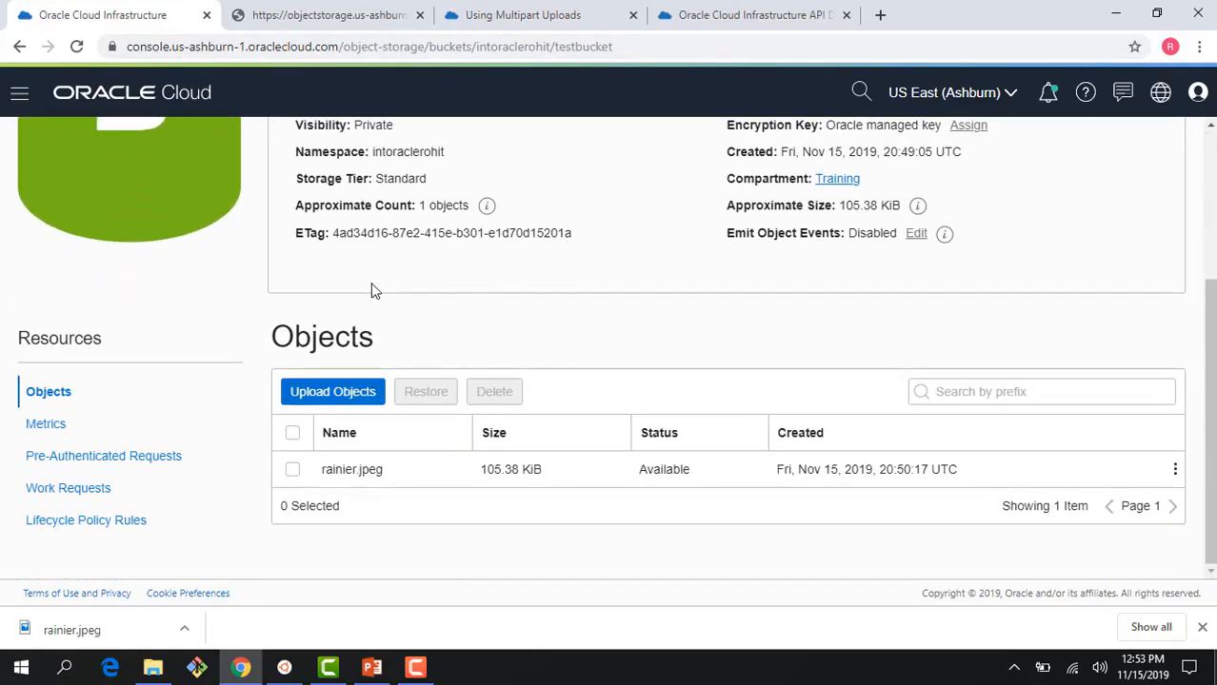
scroll(338, 327, up, 1)
scroll(338, 327, up, 2)
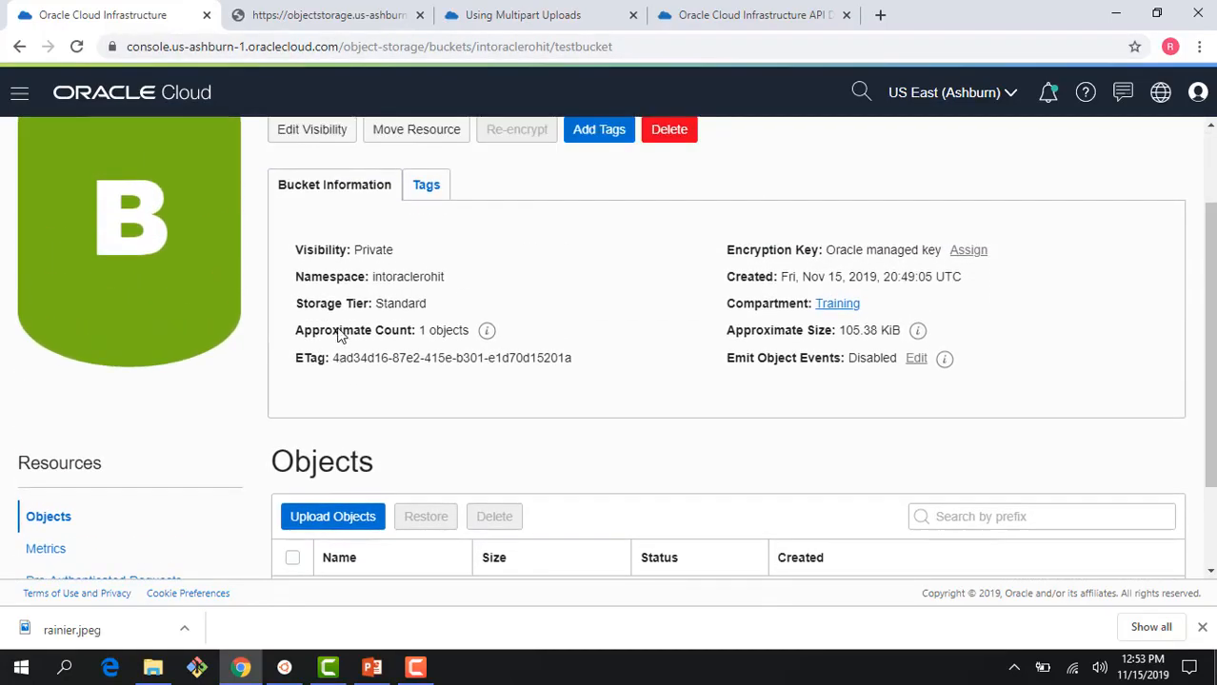
click(79, 144)
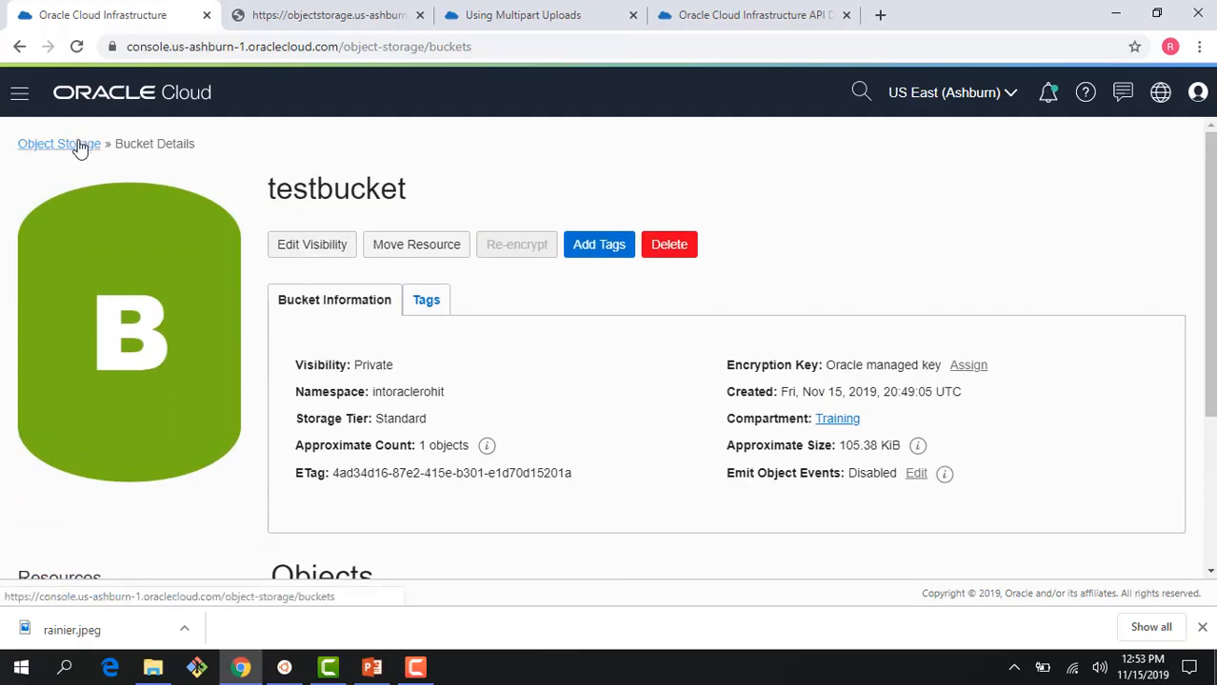
click(343, 239)
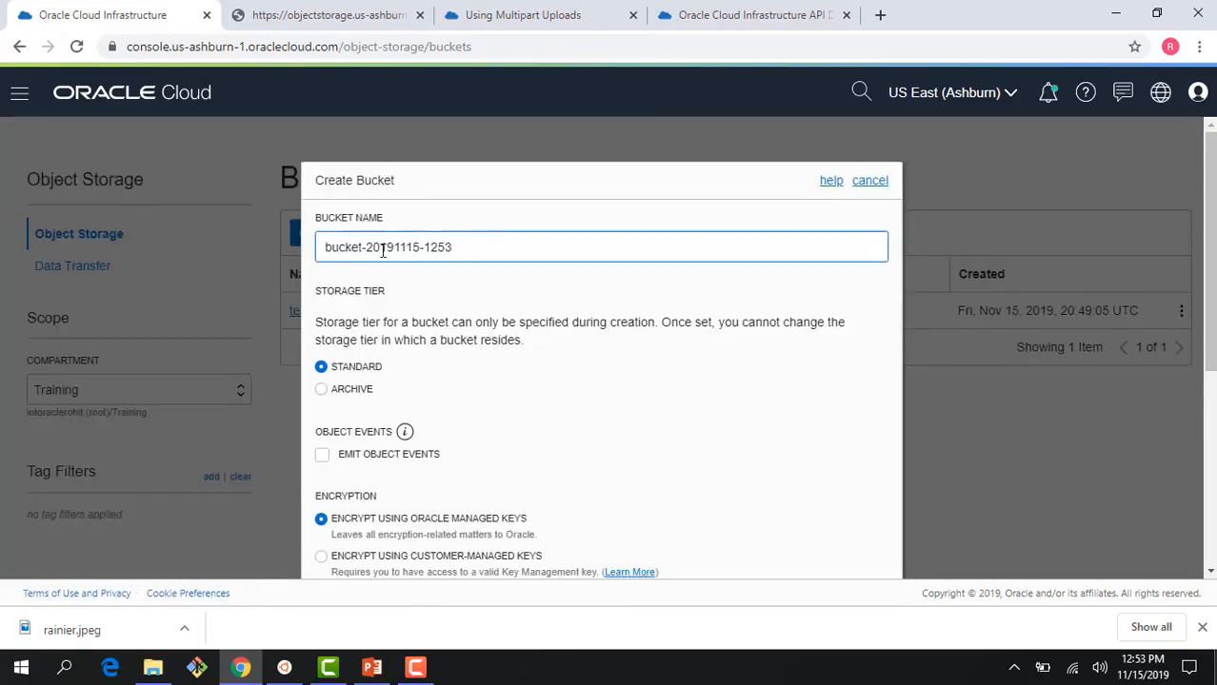
drag(322, 246, 492, 243)
text(ar)
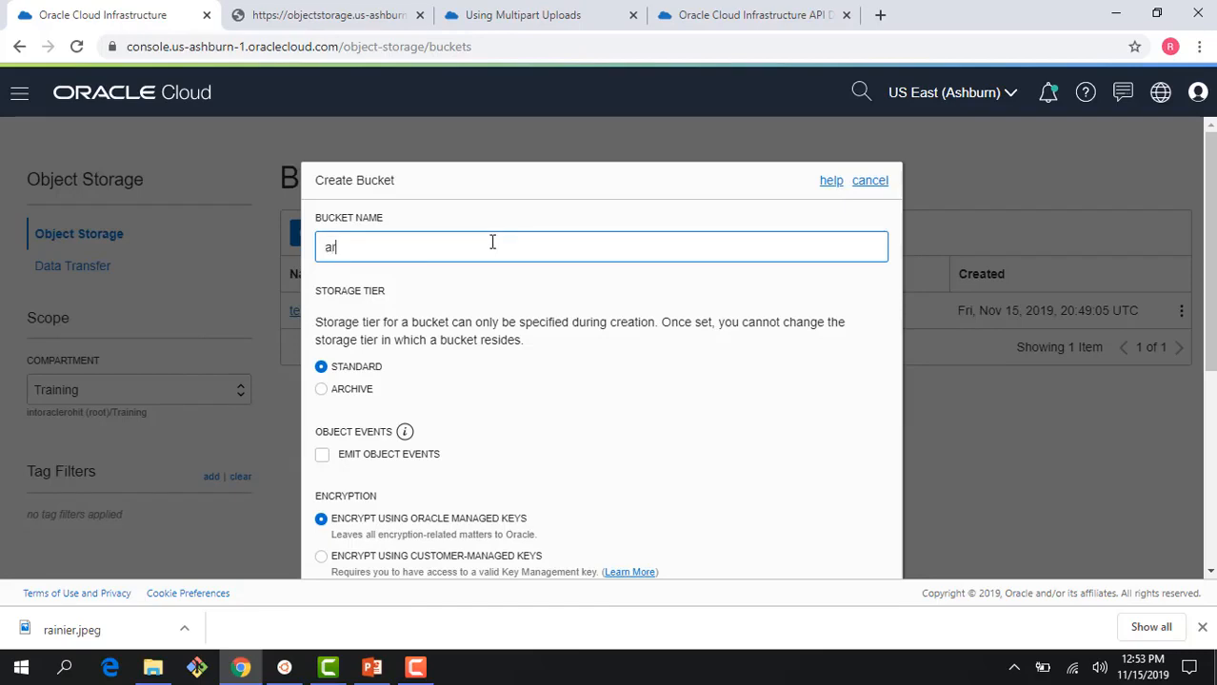
text(chivebucket)
click(322, 389)
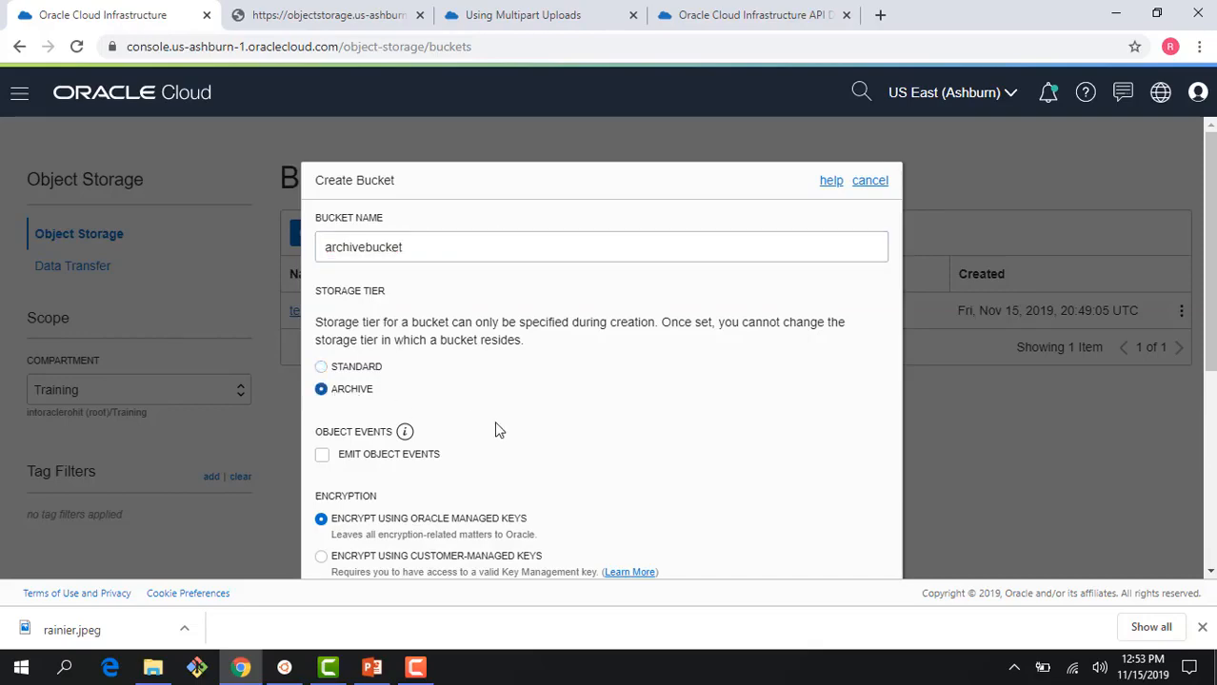
scroll(495, 426, down, 4)
click(383, 510)
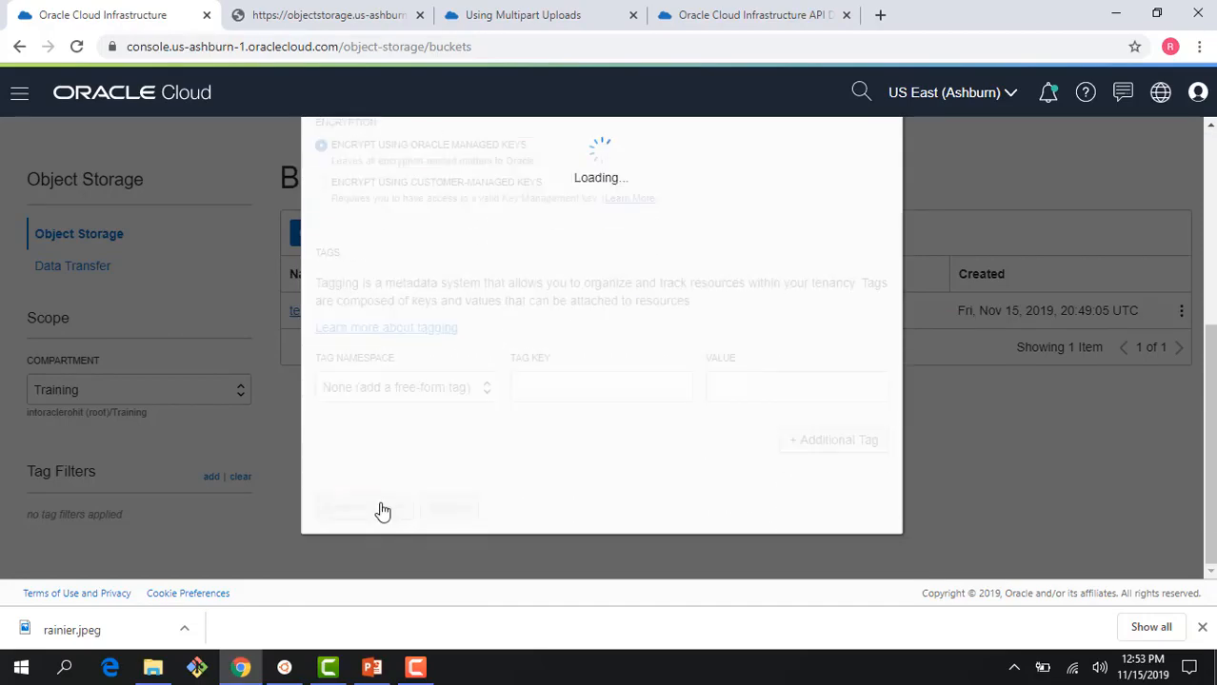
- Open archivebucket and upload rainier.jpeg from the object folder on drive C: without a name prefix
click(340, 312)
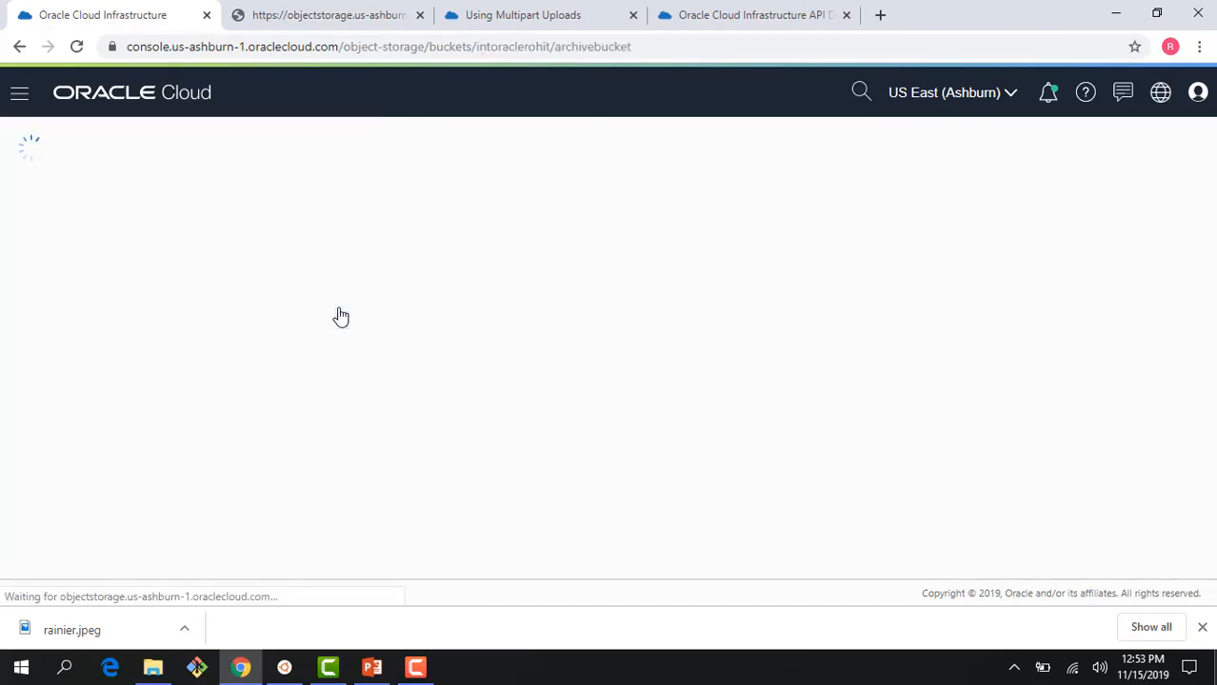
scroll(357, 380, down, 3)
click(354, 398)
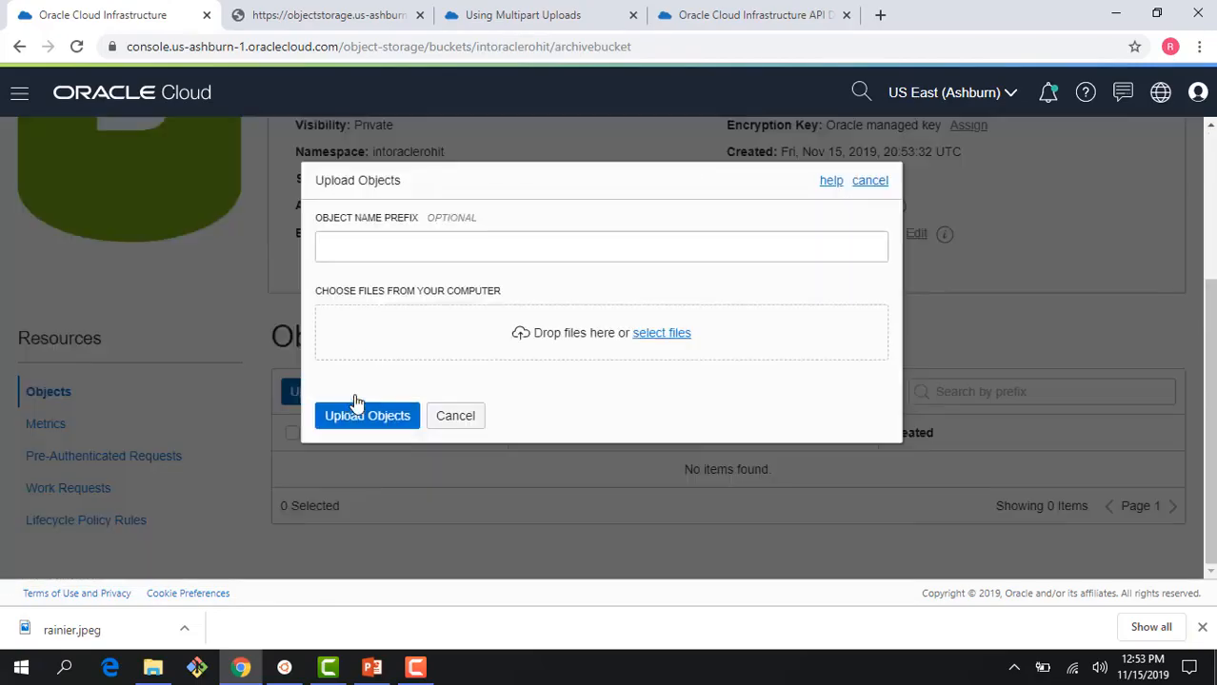
click(660, 334)
click(379, 169)
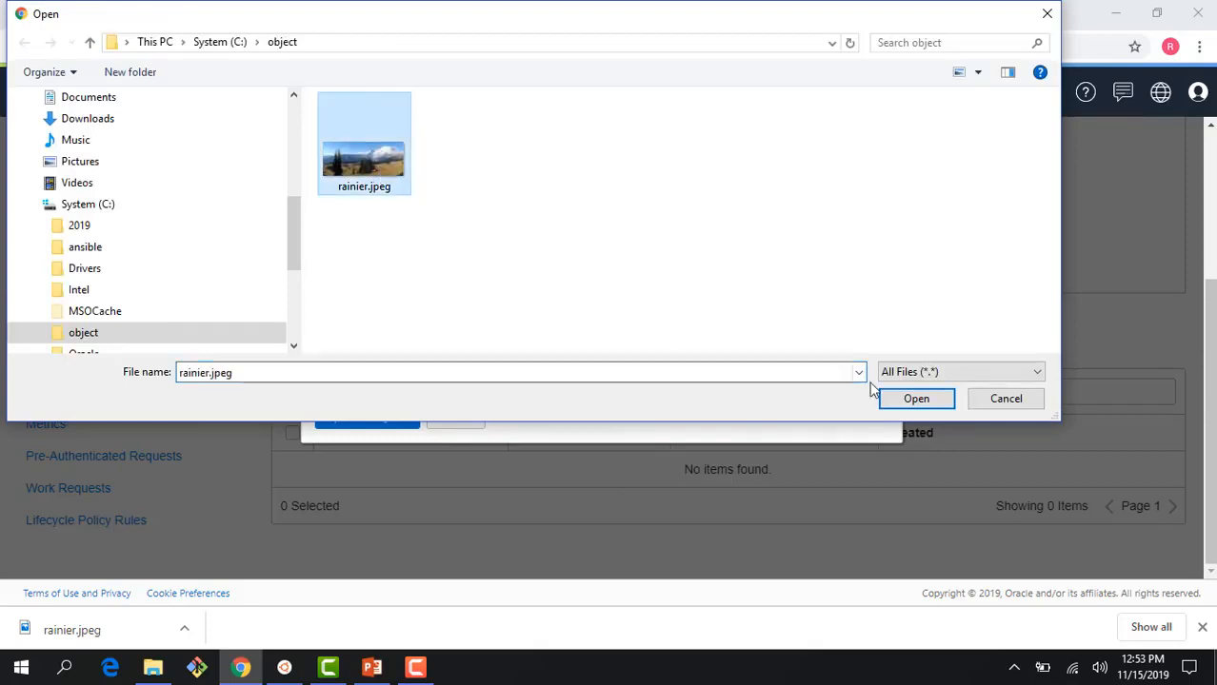
click(912, 401)
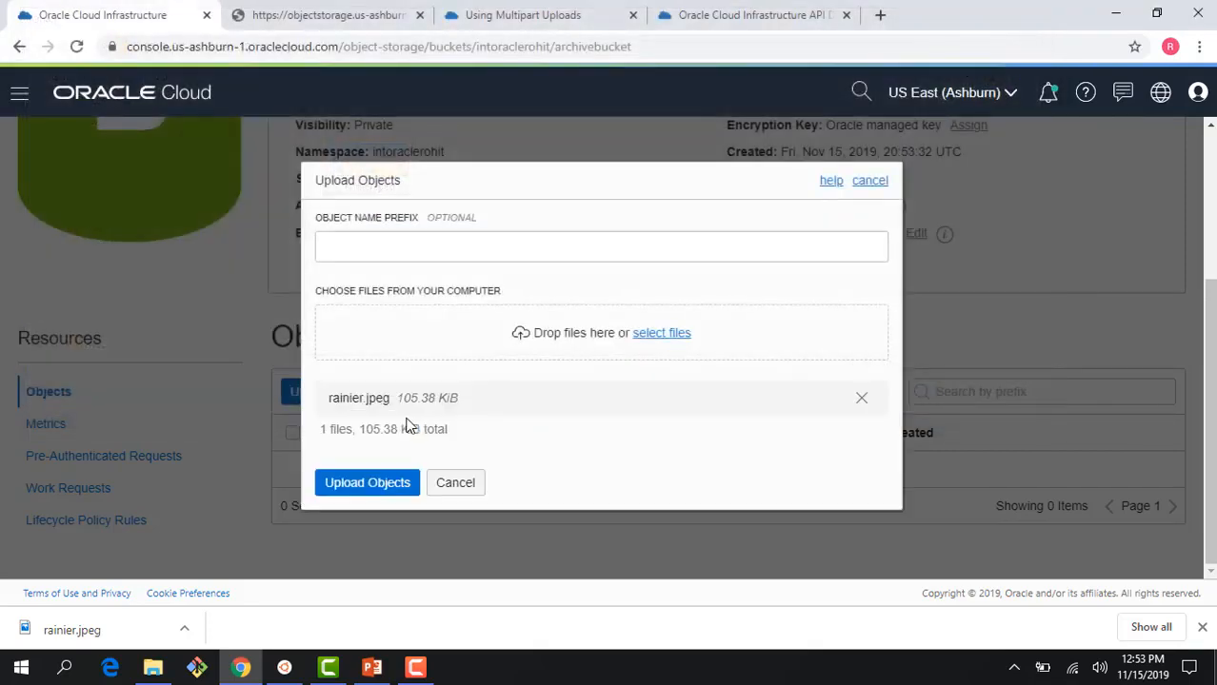
click(395, 488)
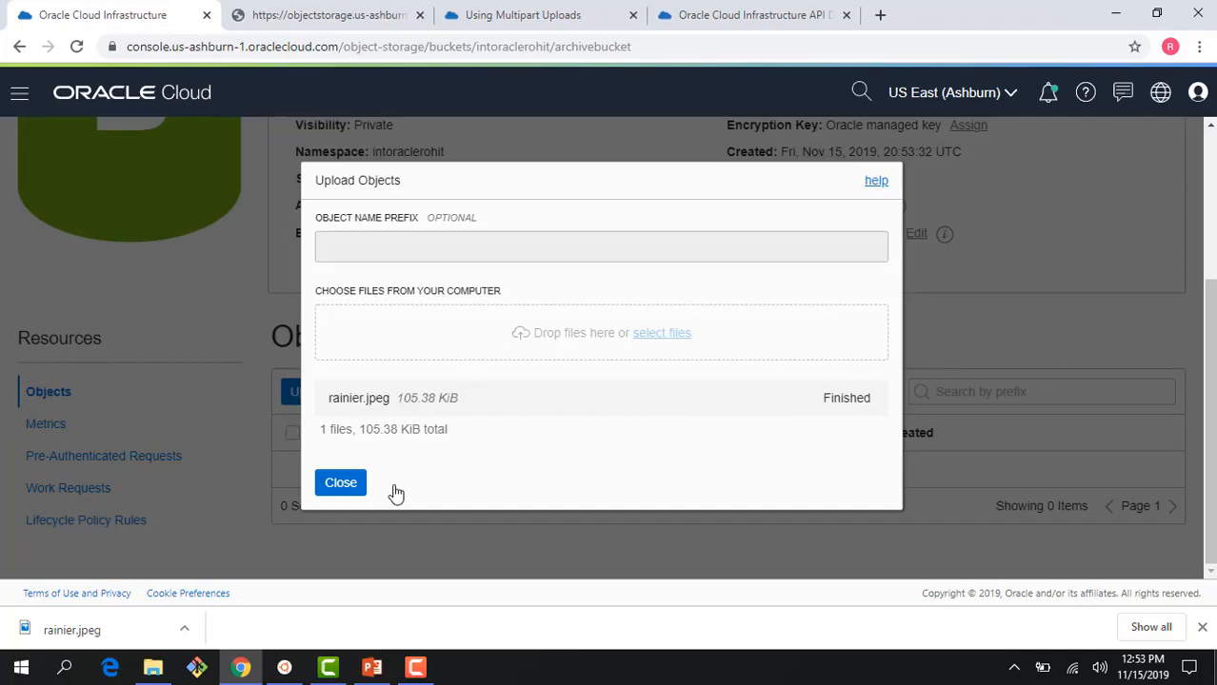
click(339, 487)
- Restore rainier.jpeg from archive storage, leaving the download availability time at the default 24 hours
click(1175, 470)
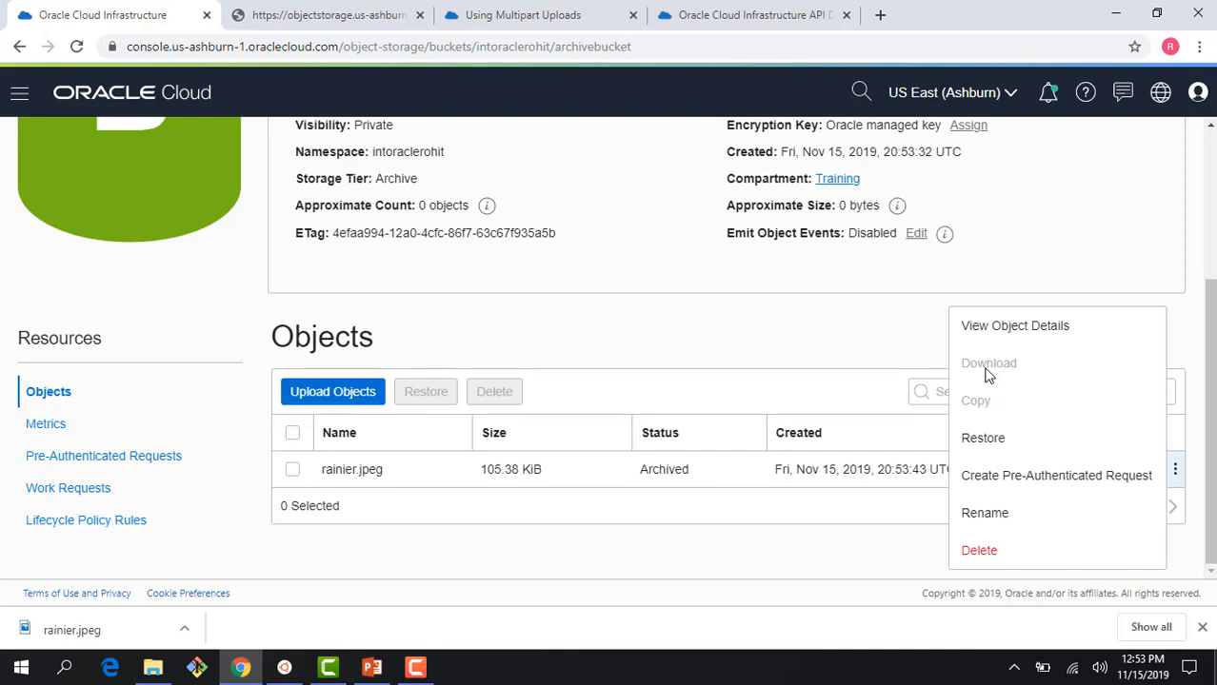
click(984, 439)
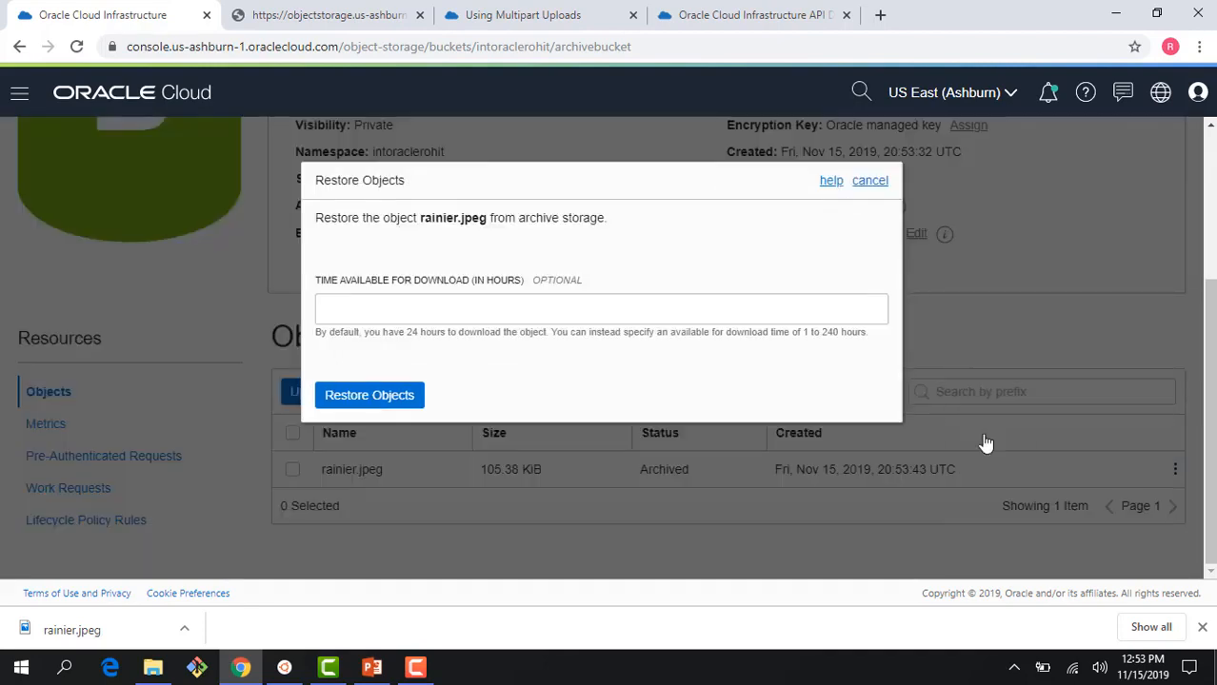
click(694, 316)
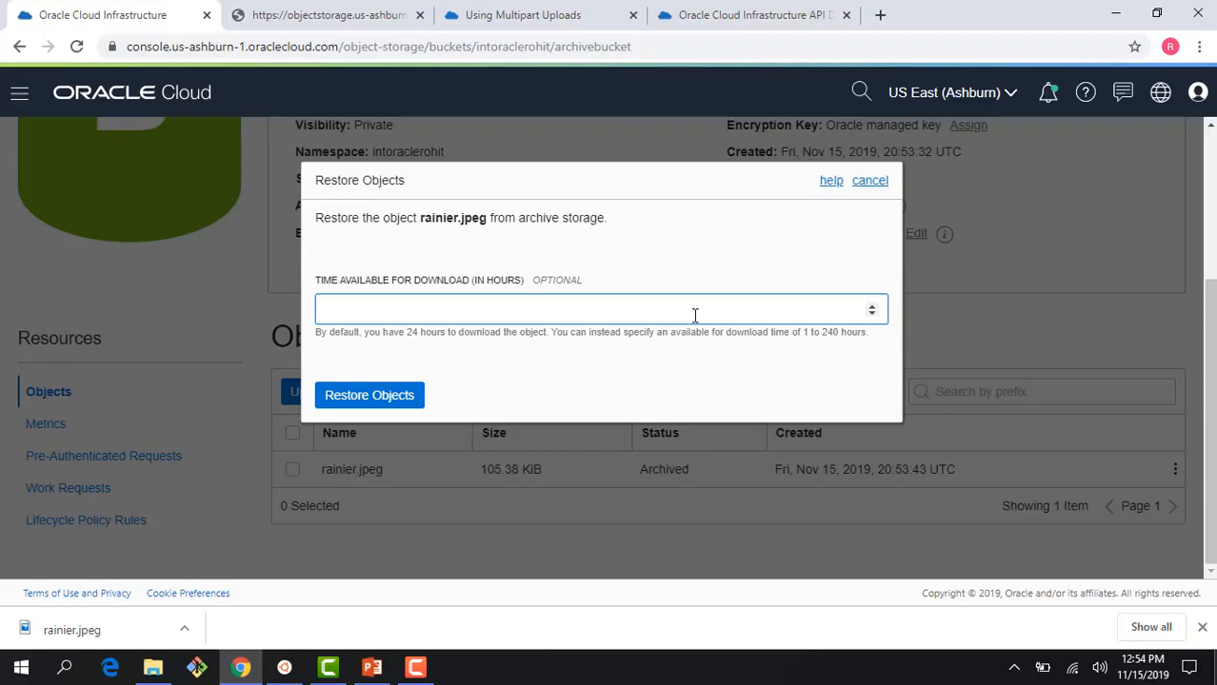
click(385, 396)
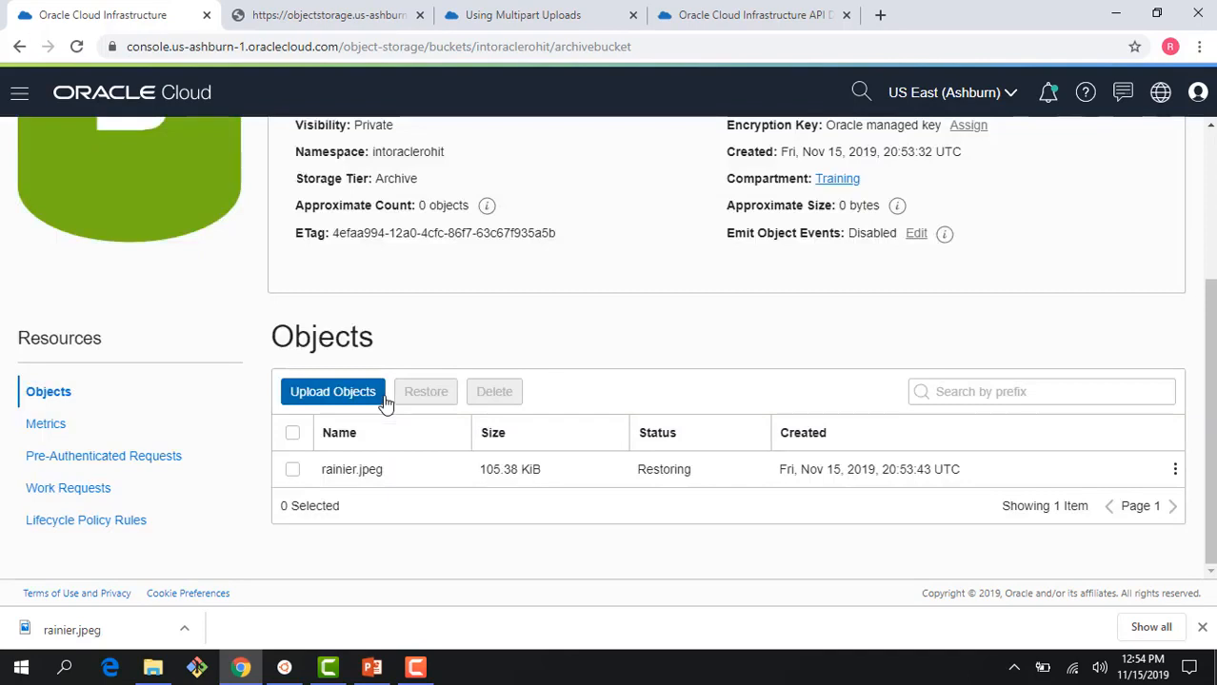
- Check the restore status and available actions of rainier.jpeg, and return to the list of buckets
double_click(650, 469)
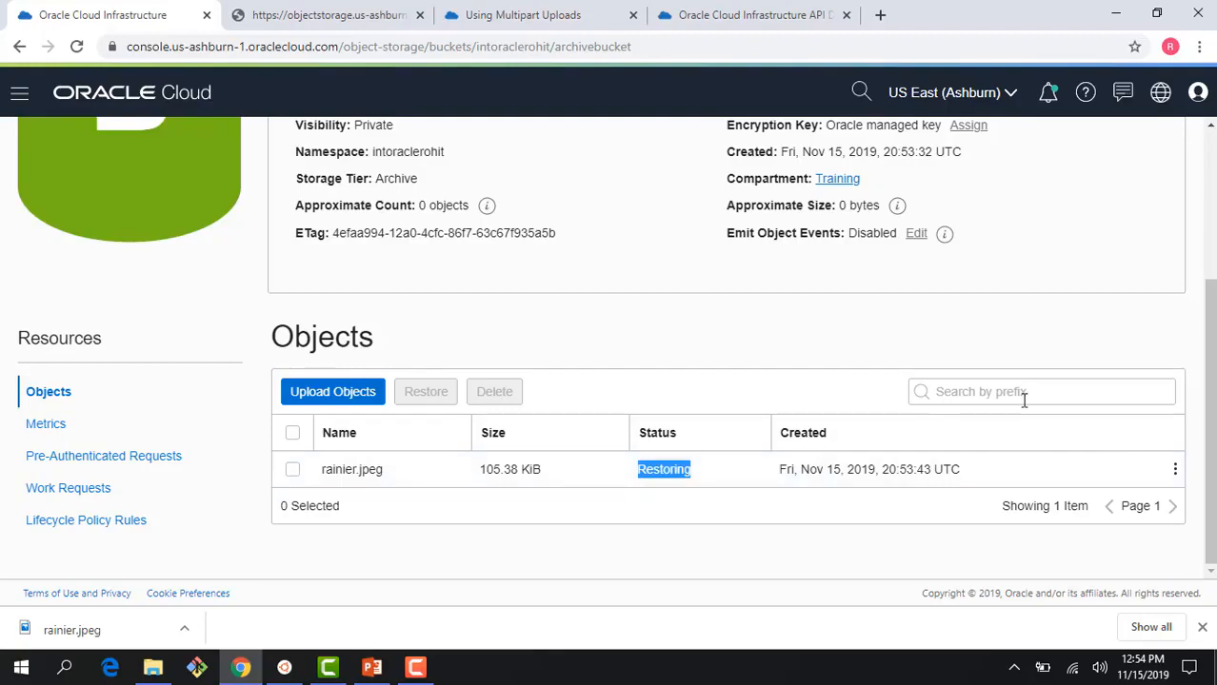
click(1174, 471)
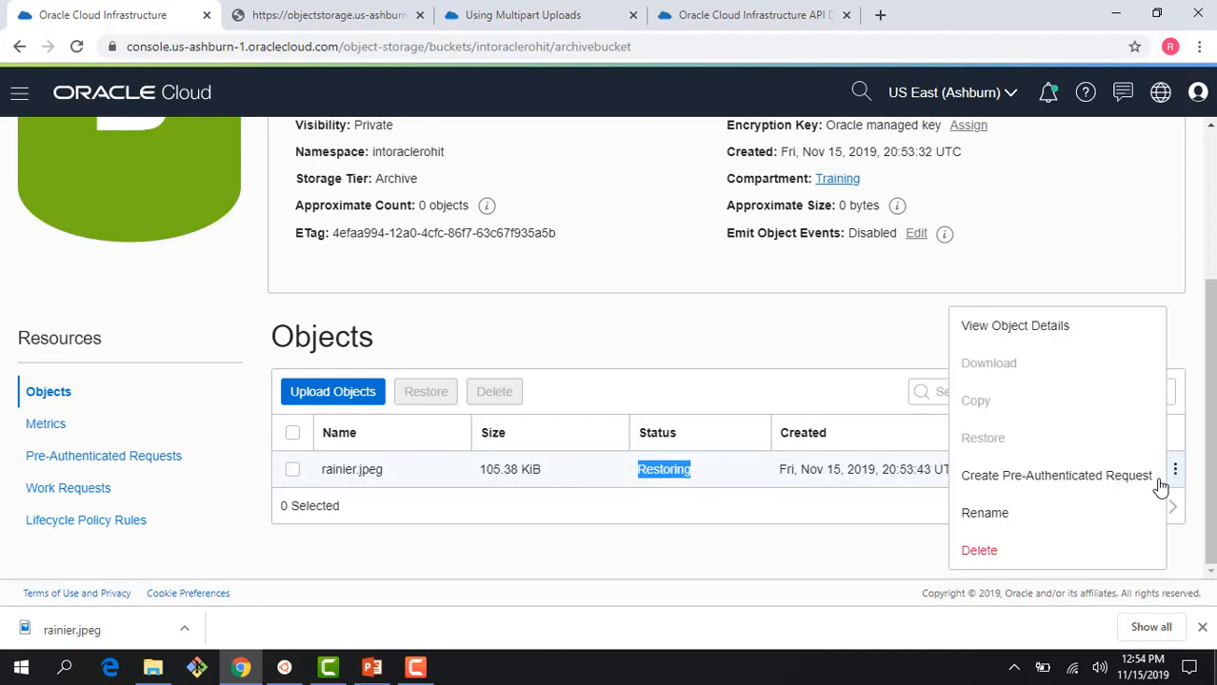
click(899, 535)
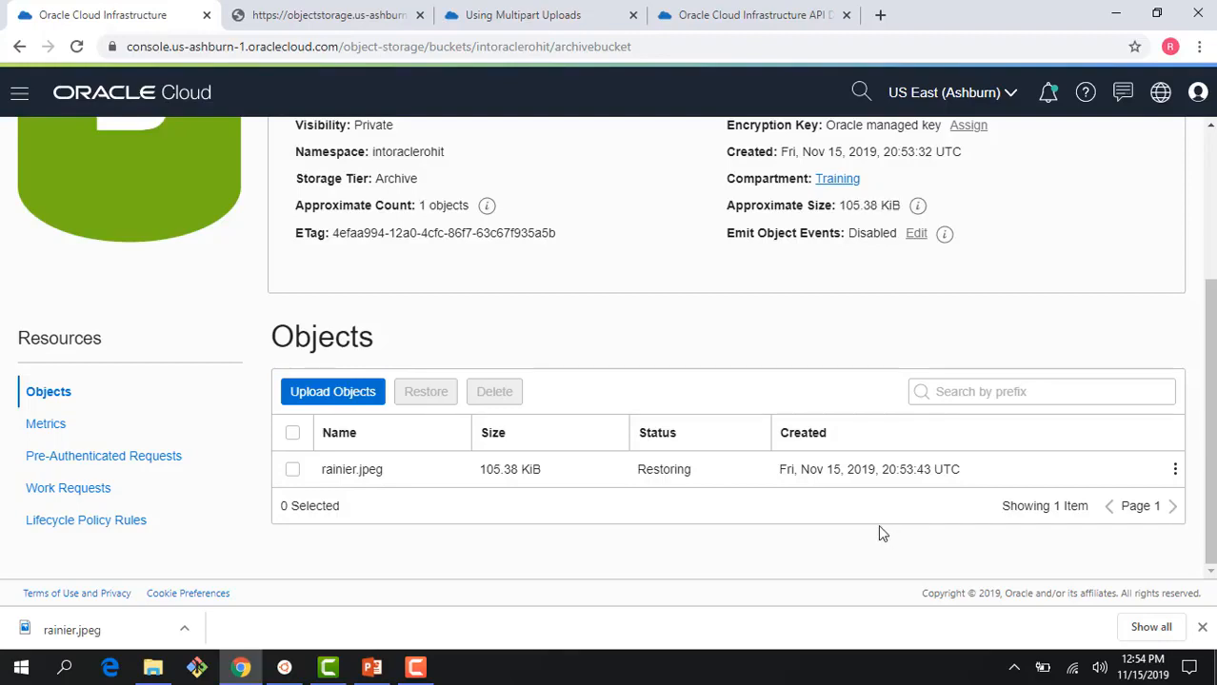
scroll(877, 535, up, 3)
click(95, 144)
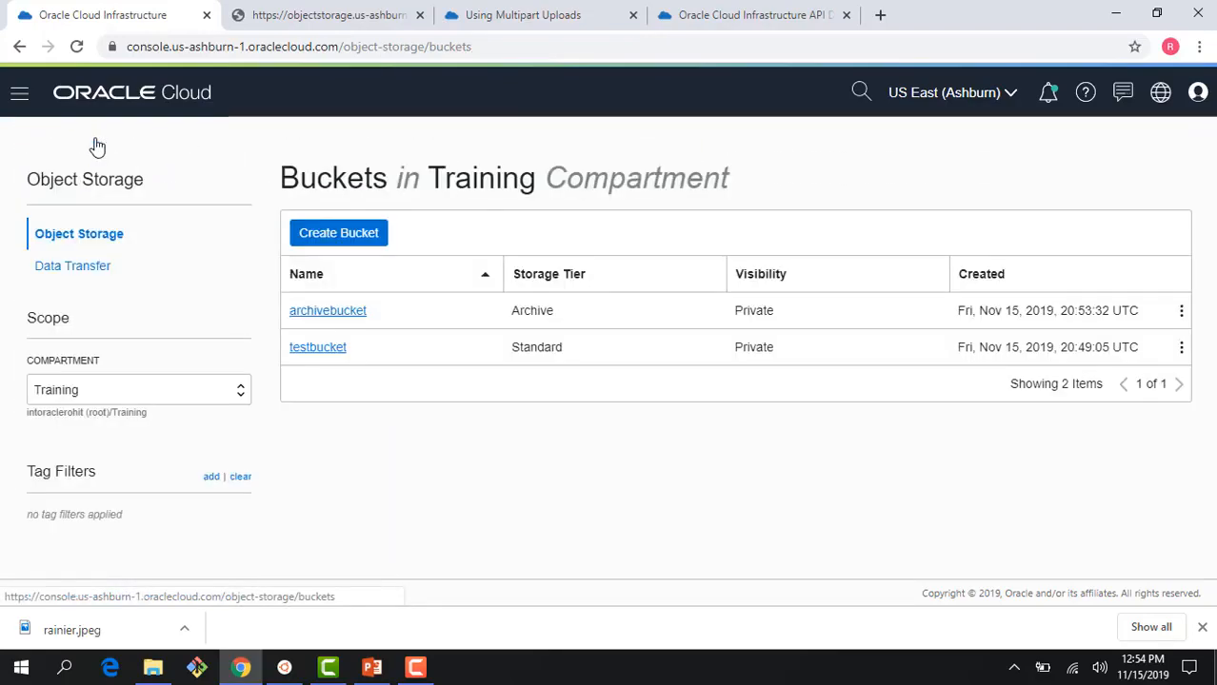